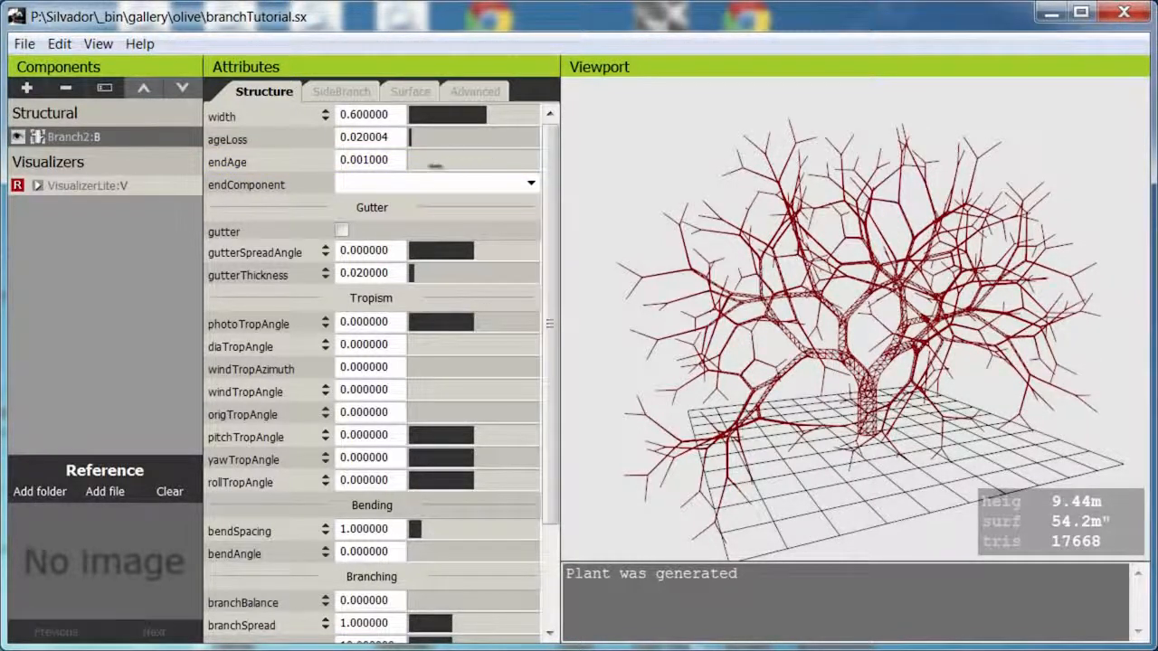
Raise the branch's endAge to 0.067603 so that the tree generates fewer fine twigs.
{"action": "left_click_drag", "start_coordinate": [436, 166], "coordinate": [565, 176]}
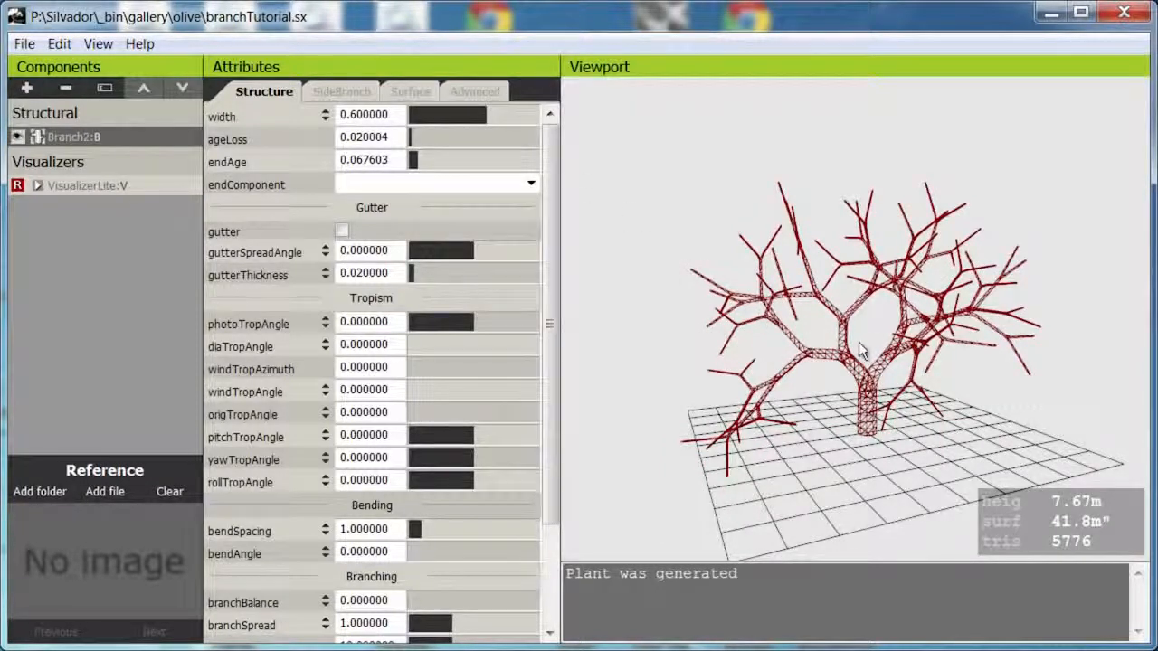
{"action": "middle_click_drag", "start_coordinate": [859, 341], "coordinate": [855, 329]}
{"action": "scroll", "coordinate": [858, 333], "scroll_direction": "down", "scroll_amount": 1}
{"action": "scroll", "coordinate": [860, 334], "scroll_direction": "up", "scroll_amount": 3}
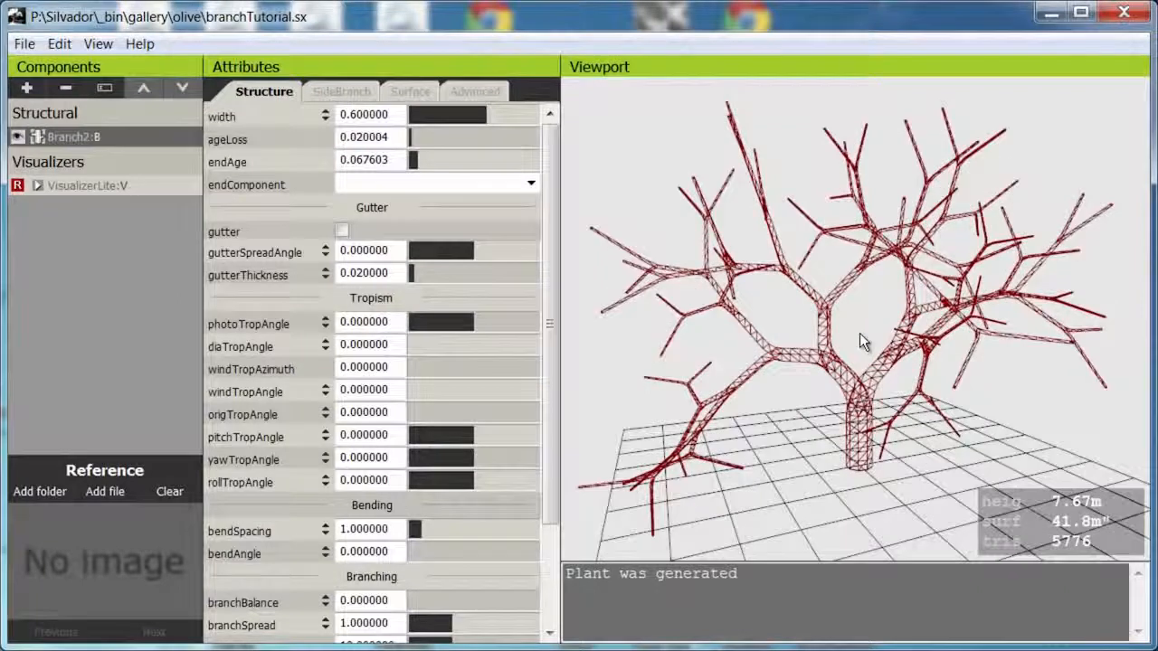
{"action": "scroll", "coordinate": [859, 332], "scroll_direction": "up", "scroll_amount": 2}
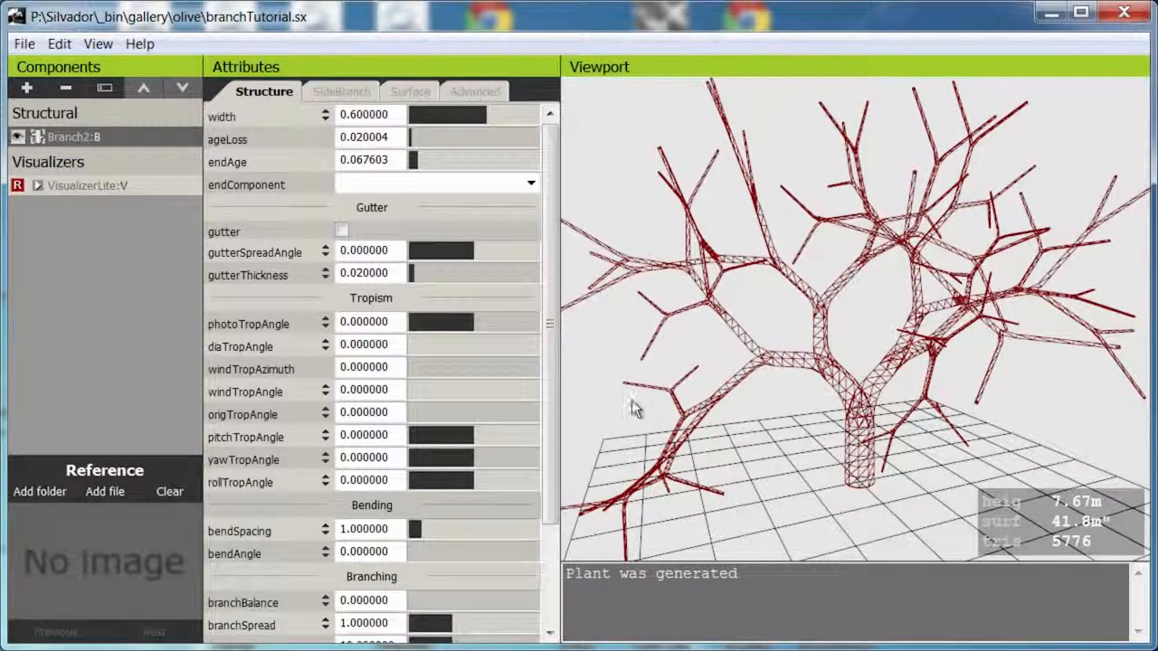
Try a branchSpacing of 0.481486 on the branch, and settle on 1.300930.
{"action": "scroll", "coordinate": [550, 506], "scroll_direction": "down", "scroll_amount": 3}
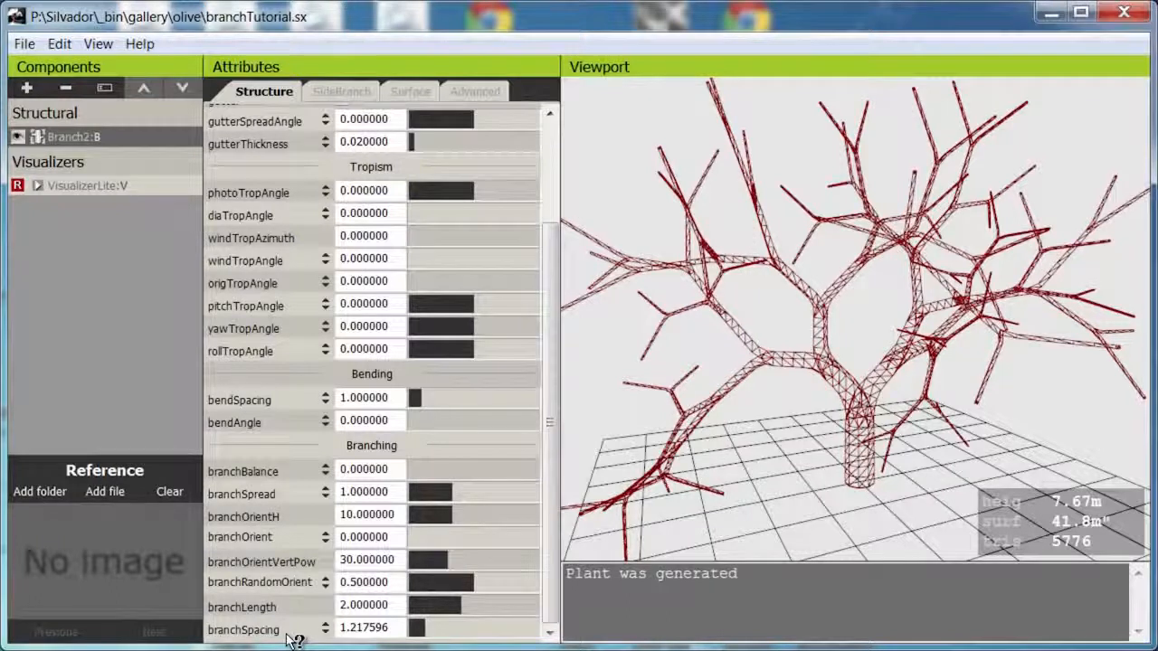
{"action": "left_click_drag", "start_coordinate": [434, 629], "coordinate": [156, 632]}
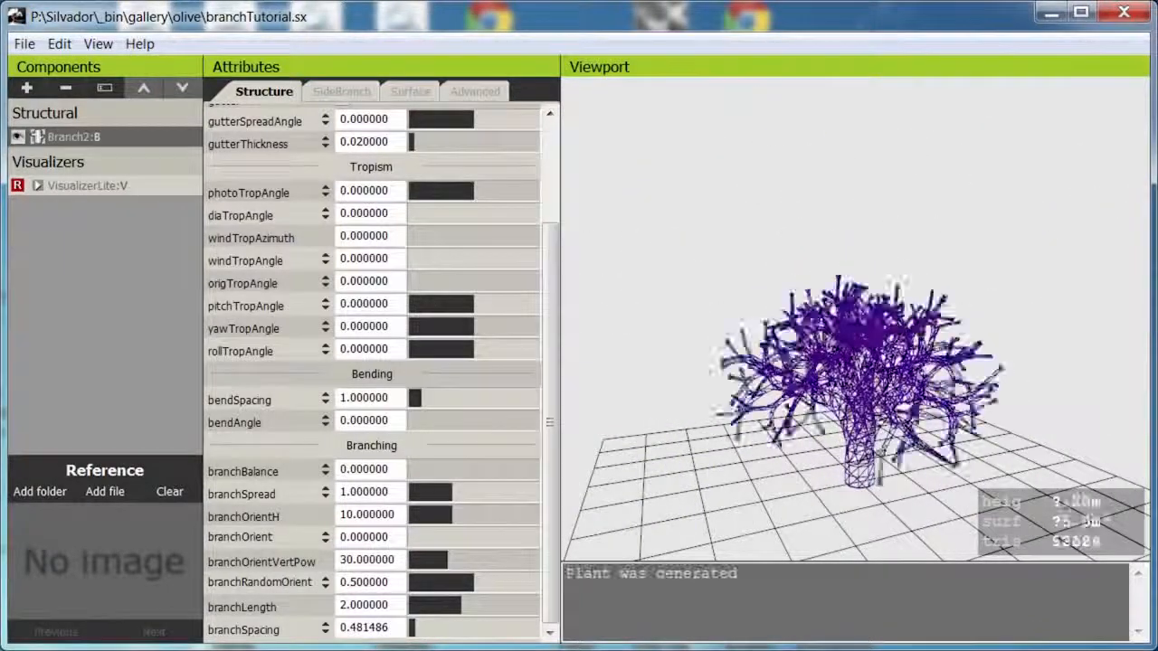
{"action": "left_click_drag", "start_coordinate": [412, 629], "coordinate": [452, 644]}
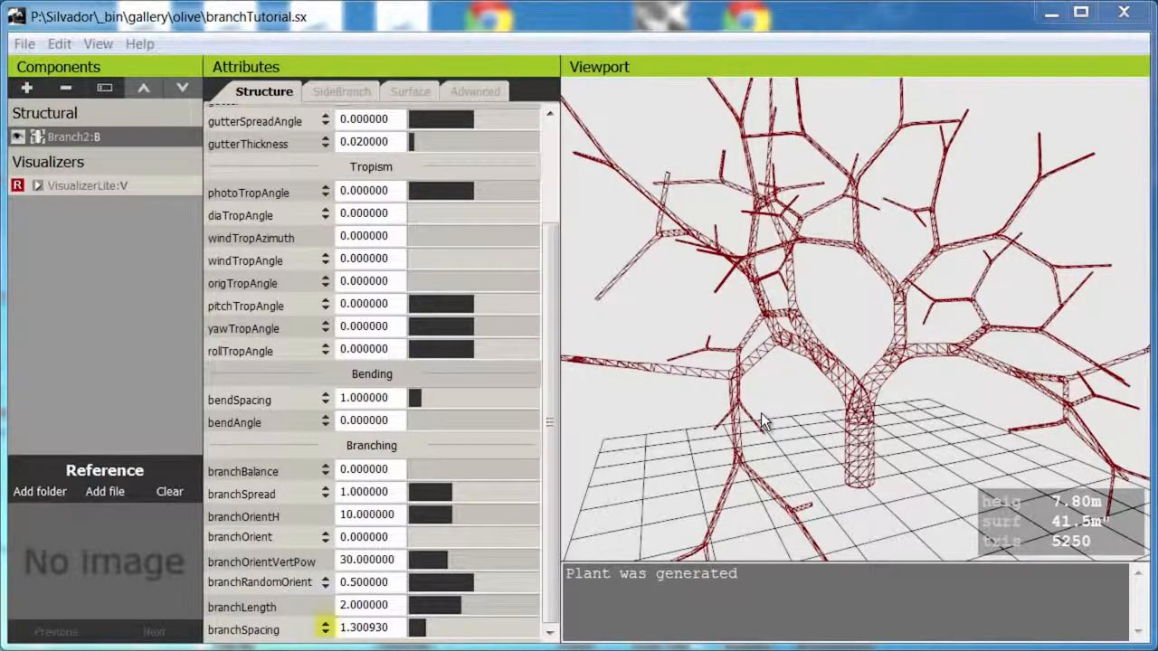
Split branchSpacing into three values, setting the first to 0.152776 and the second to 1.023158, with the tree shown as wireframe.
{"action": "left_click", "coordinate": [328, 629]}
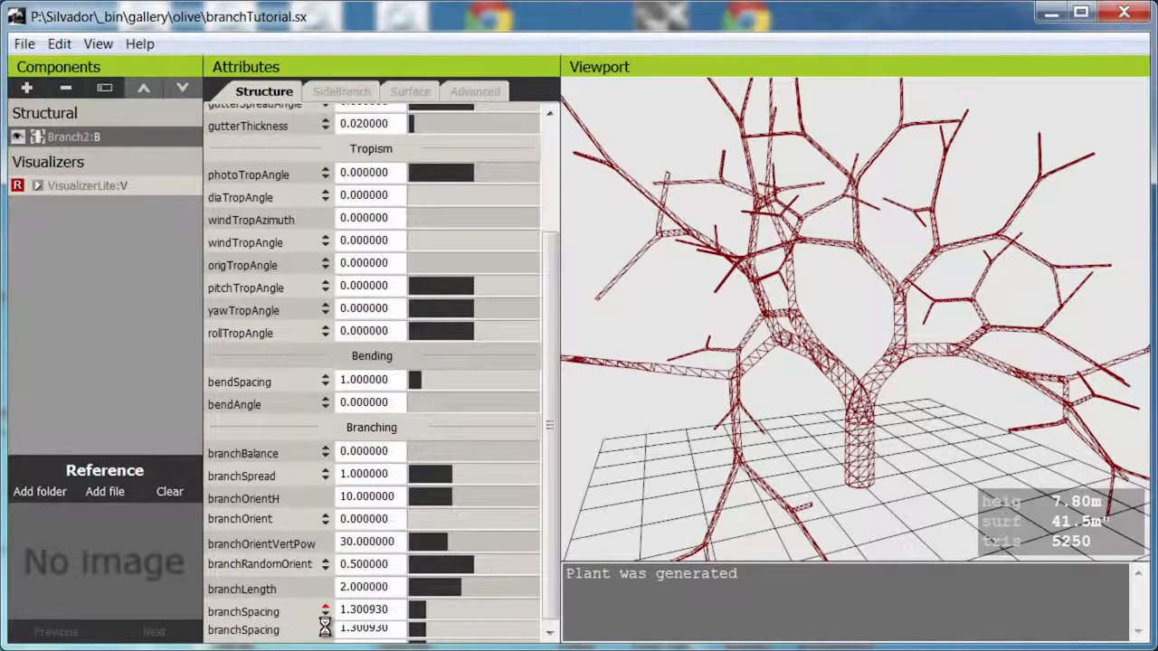
{"action": "left_click_drag", "start_coordinate": [551, 573], "coordinate": [548, 612]}
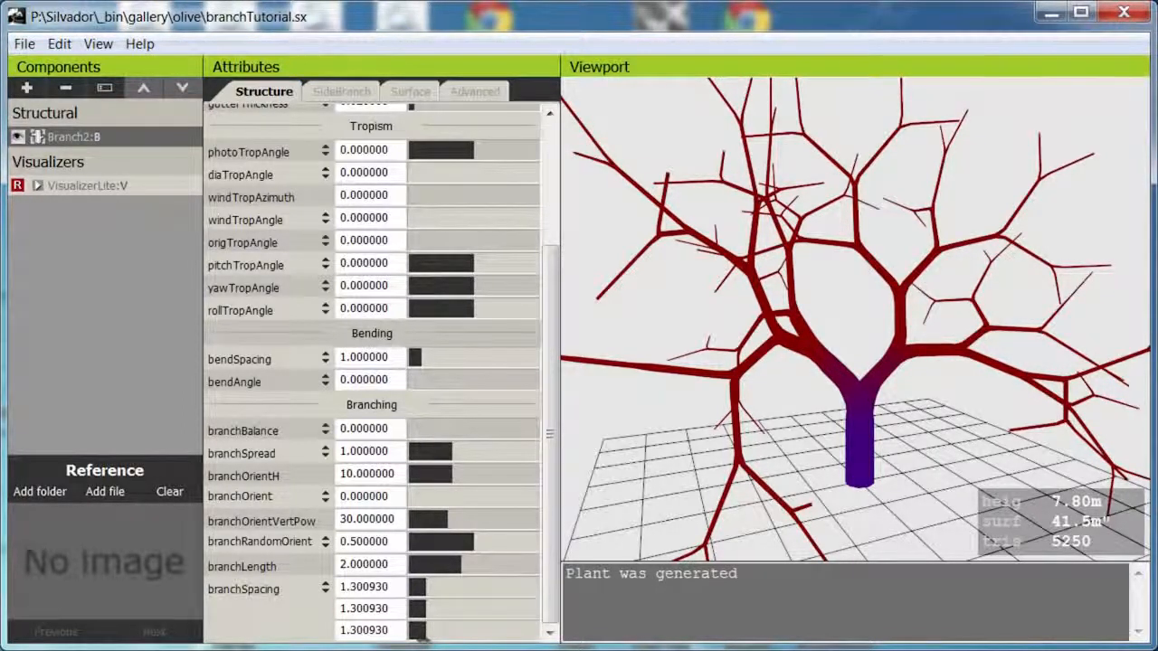
{"action": "key", "text": "w"}
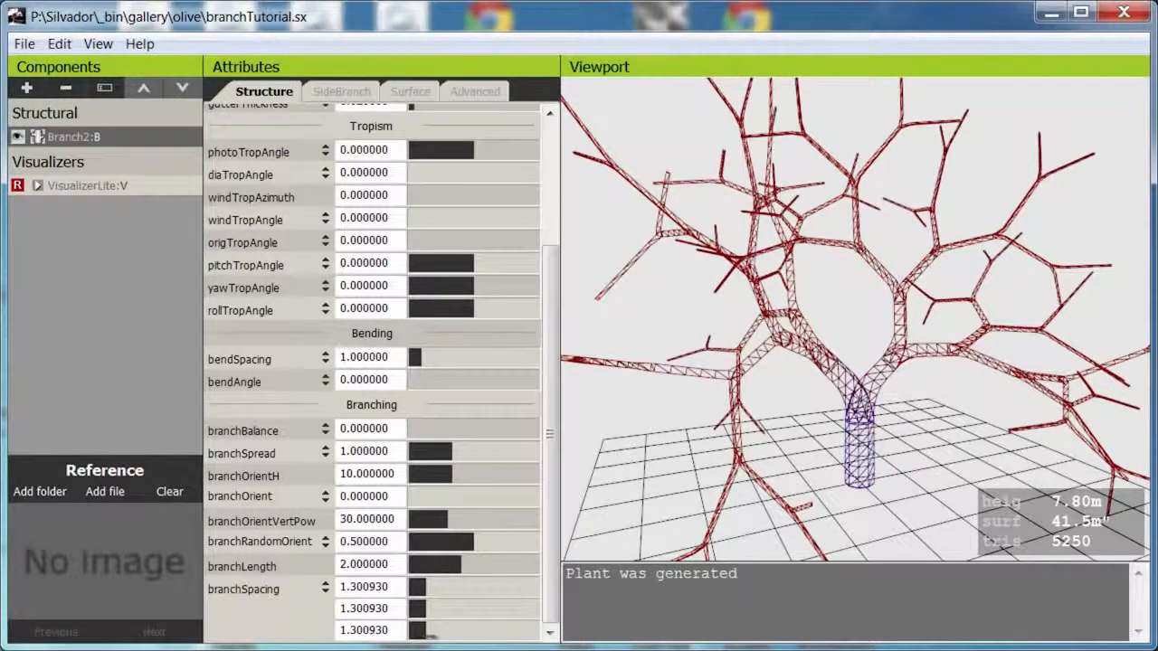
{"action": "left_click_drag", "start_coordinate": [457, 590], "coordinate": [242, 610]}
{"action": "left_click_drag", "start_coordinate": [429, 615], "coordinate": [385, 627]}
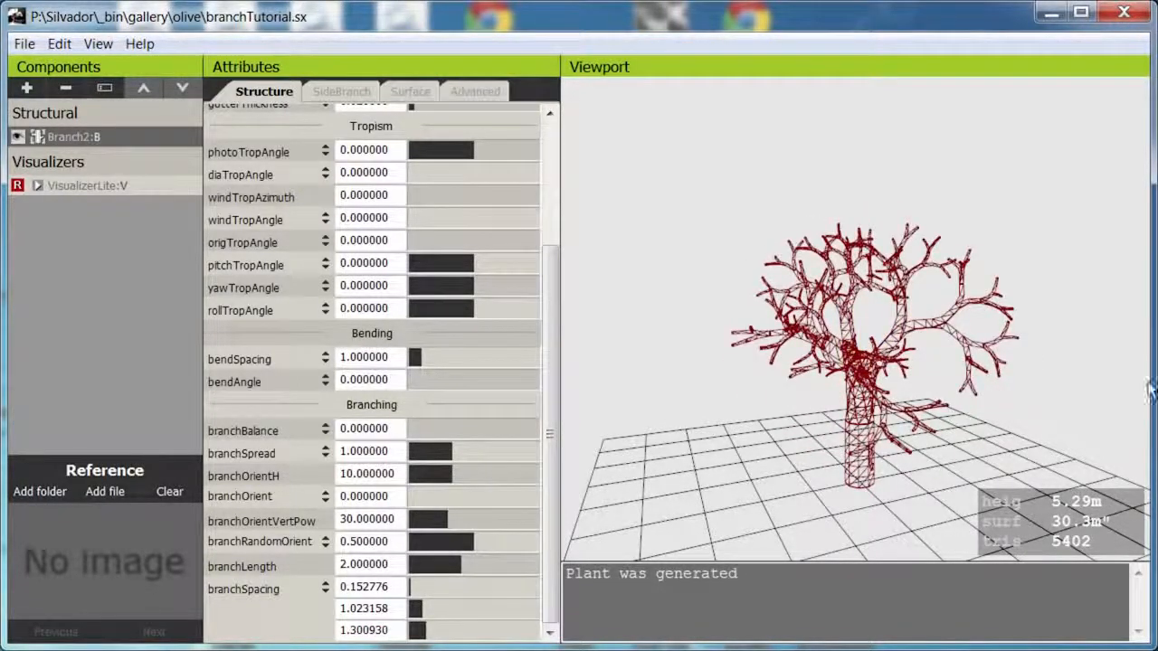
Try a branchBalance of 0.503707 on the tree, and return it to 0.
{"action": "left_click_drag", "start_coordinate": [1001, 422], "coordinate": [878, 431]}
{"action": "middle_click_drag", "start_coordinate": [900, 426], "coordinate": [922, 406]}
{"action": "scroll", "coordinate": [903, 387], "scroll_direction": "up", "scroll_amount": 3}
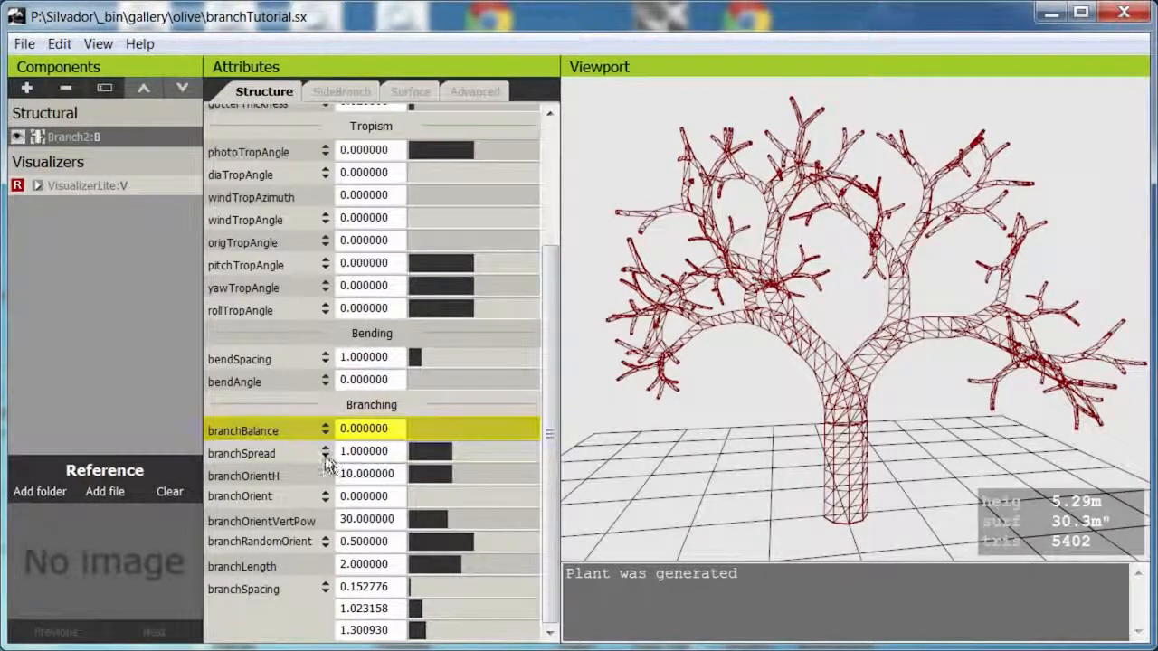
{"action": "mouse_move", "coordinate": [304, 430]}
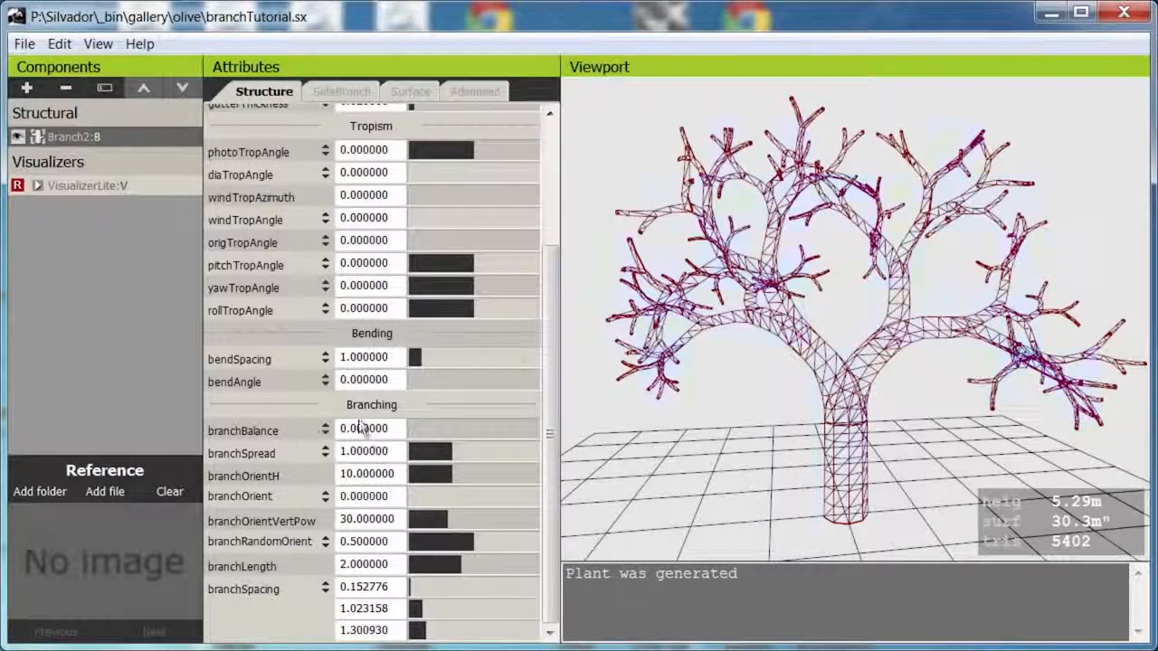
{"action": "mouse_move", "coordinate": [458, 429]}
{"action": "left_mouse_down"}
{"action": "mouse_move", "coordinate": [414, 430]}
{"action": "mouse_move", "coordinate": [475, 430]}
{"action": "left_mouse_up"}
{"action": "middle_click_drag", "start_coordinate": [933, 284], "coordinate": [930, 395]}
{"action": "scroll", "coordinate": [918, 361], "scroll_direction": "down", "scroll_amount": 5}
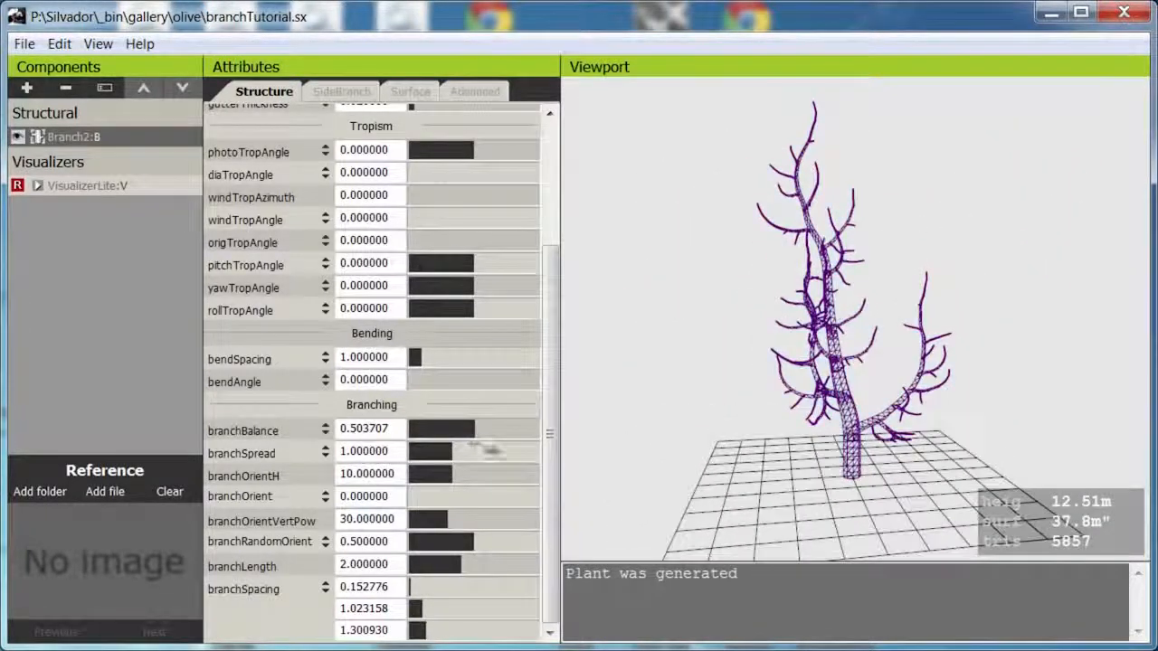
{"action": "left_click_drag", "start_coordinate": [477, 432], "coordinate": [217, 469]}
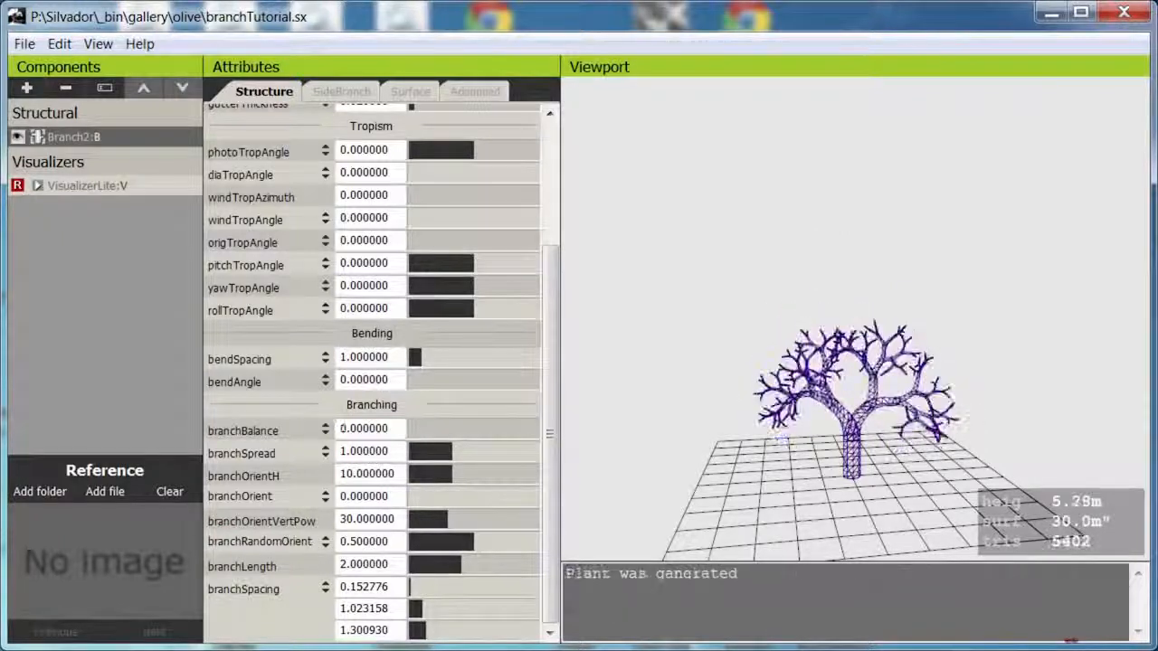
Set branchSpread to 0.952774 and branchLength to 1.618055 in the Branching group.
{"action": "scroll", "coordinate": [972, 358], "scroll_direction": "up", "scroll_amount": 6}
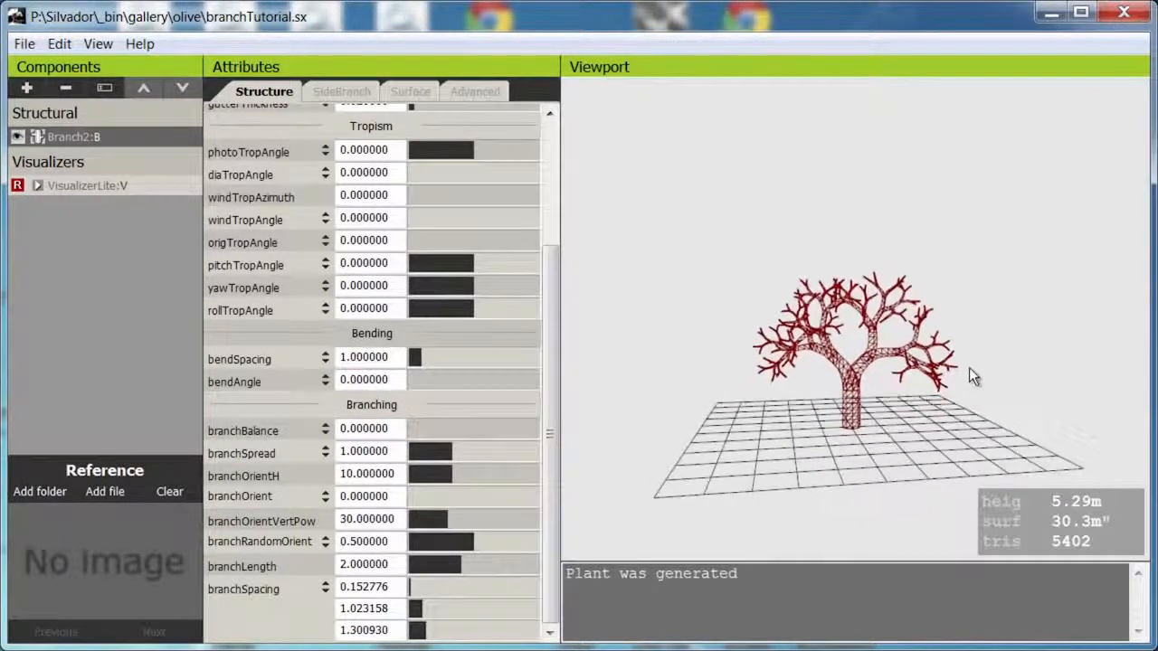
{"action": "middle_click_drag", "start_coordinate": [943, 359], "coordinate": [938, 347]}
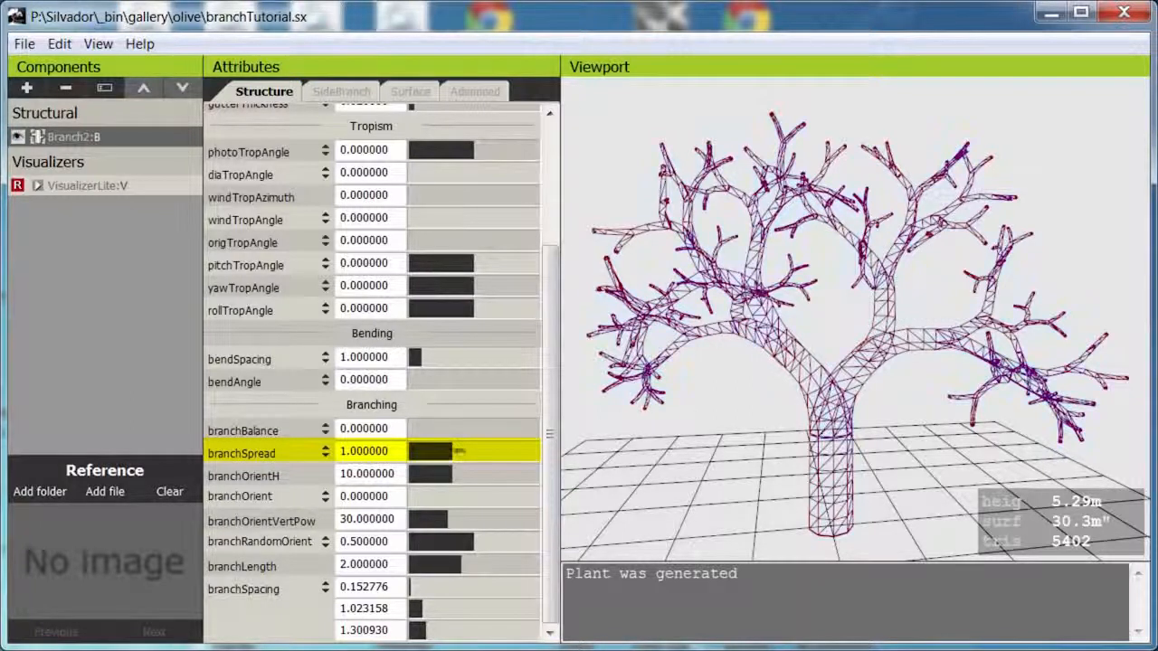
{"action": "mouse_move", "coordinate": [459, 452]}
{"action": "left_mouse_down"}
{"action": "mouse_move", "coordinate": [412, 452]}
{"action": "mouse_move", "coordinate": [479, 451]}
{"action": "mouse_move", "coordinate": [448, 451]}
{"action": "left_mouse_up"}
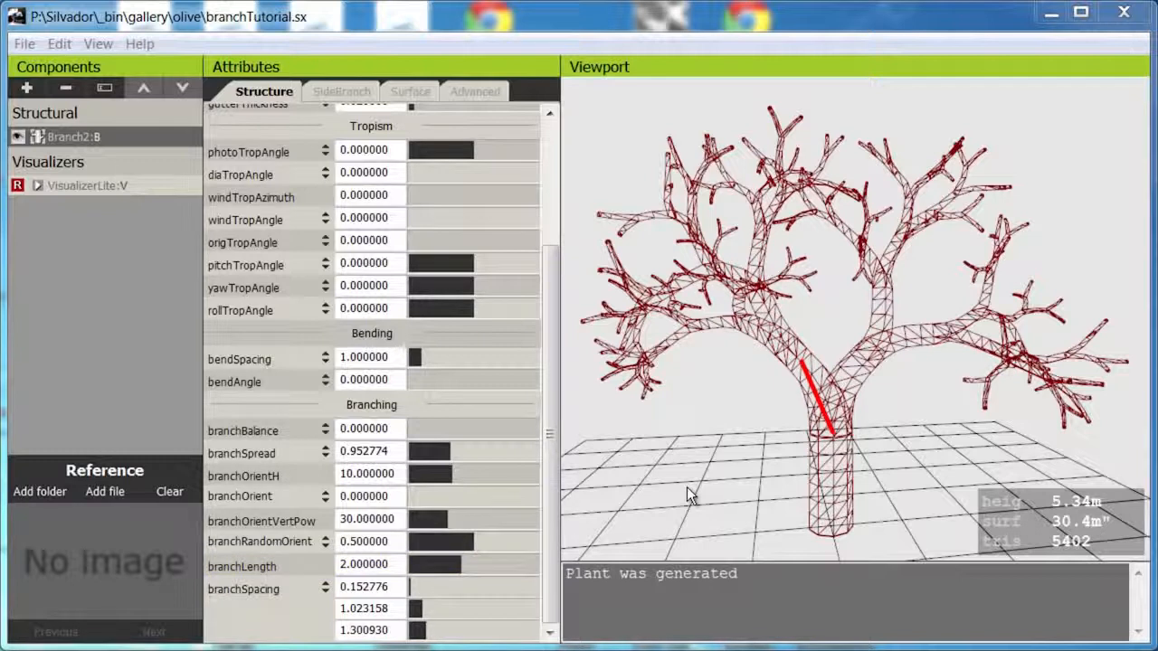
{"action": "mouse_move", "coordinate": [464, 565]}
{"action": "left_mouse_down"}
{"action": "mouse_move", "coordinate": [780, 549]}
{"action": "mouse_move", "coordinate": [406, 594]}
{"action": "mouse_move", "coordinate": [273, 629]}
{"action": "mouse_move", "coordinate": [155, 631]}
{"action": "mouse_move", "coordinate": [430, 566]}
{"action": "mouse_move", "coordinate": [408, 565]}
{"action": "mouse_move", "coordinate": [479, 565]}
{"action": "mouse_move", "coordinate": [465, 565]}
{"action": "left_mouse_up"}
{"action": "left_click_drag", "start_coordinate": [366, 599], "coordinate": [209, 625]}
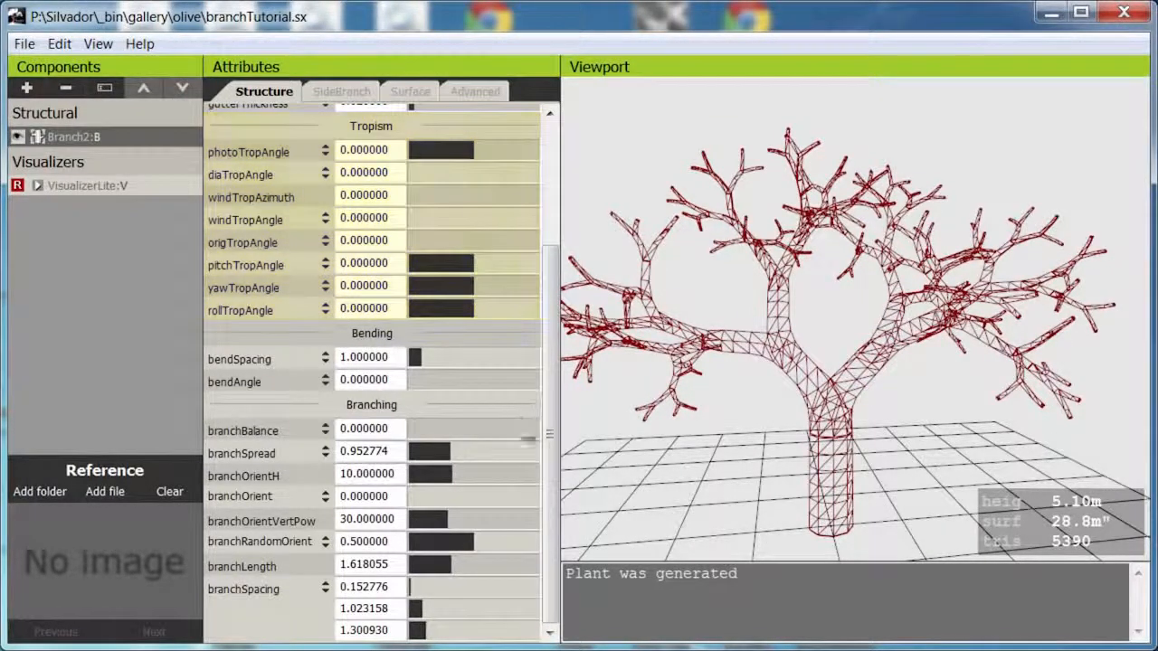
Set photoTropAngle in the Tropism group to 0.009264.
{"action": "left_click_drag", "start_coordinate": [547, 511], "coordinate": [553, 295]}
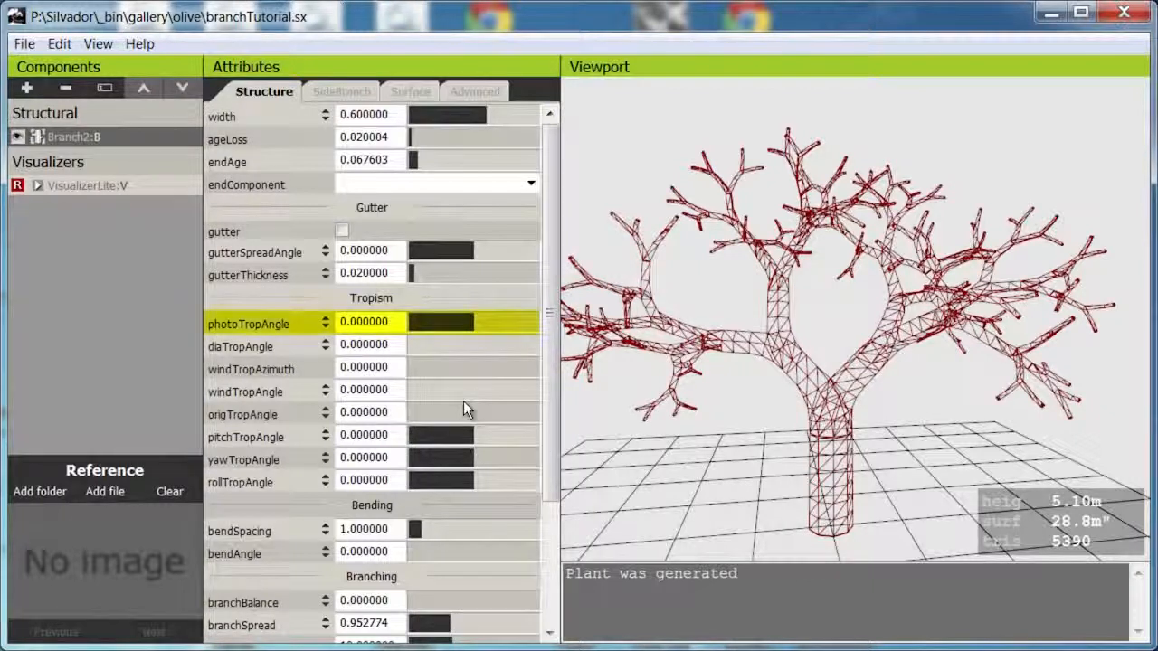
{"action": "mouse_move", "coordinate": [299, 333]}
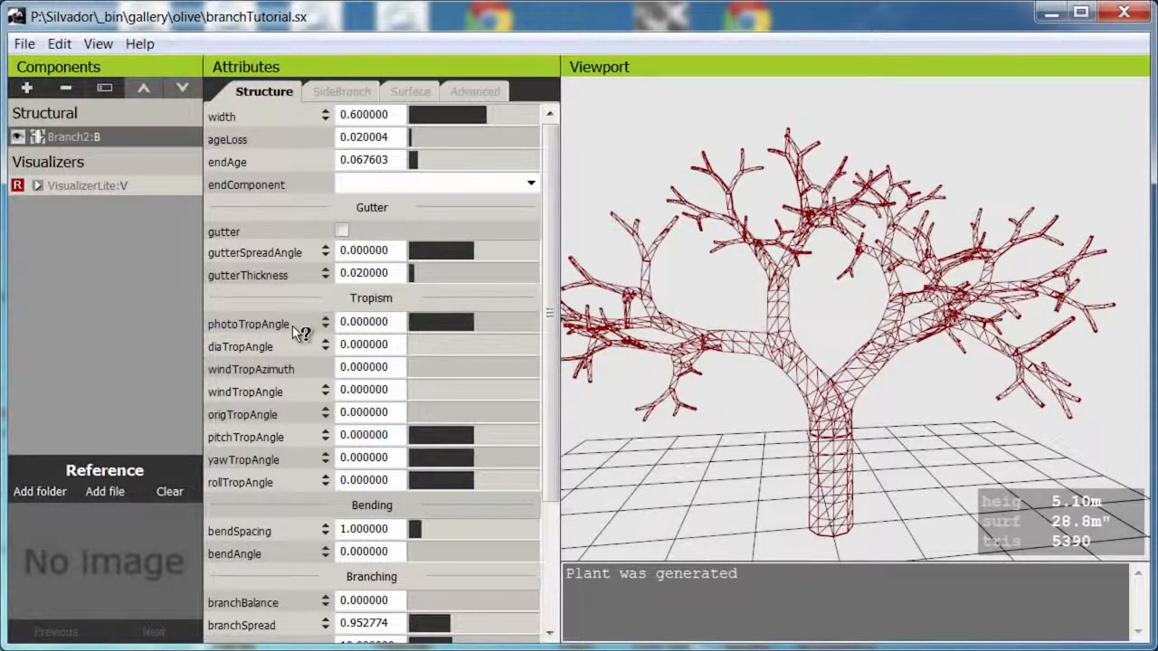
{"action": "left_click_drag", "start_coordinate": [475, 327], "coordinate": [465, 357]}
Read the help descriptions of photoTropAngle, diaTropAngle and origTropAngle, and close the help.
{"action": "scroll", "coordinate": [558, 436], "scroll_direction": "down", "scroll_amount": 1}
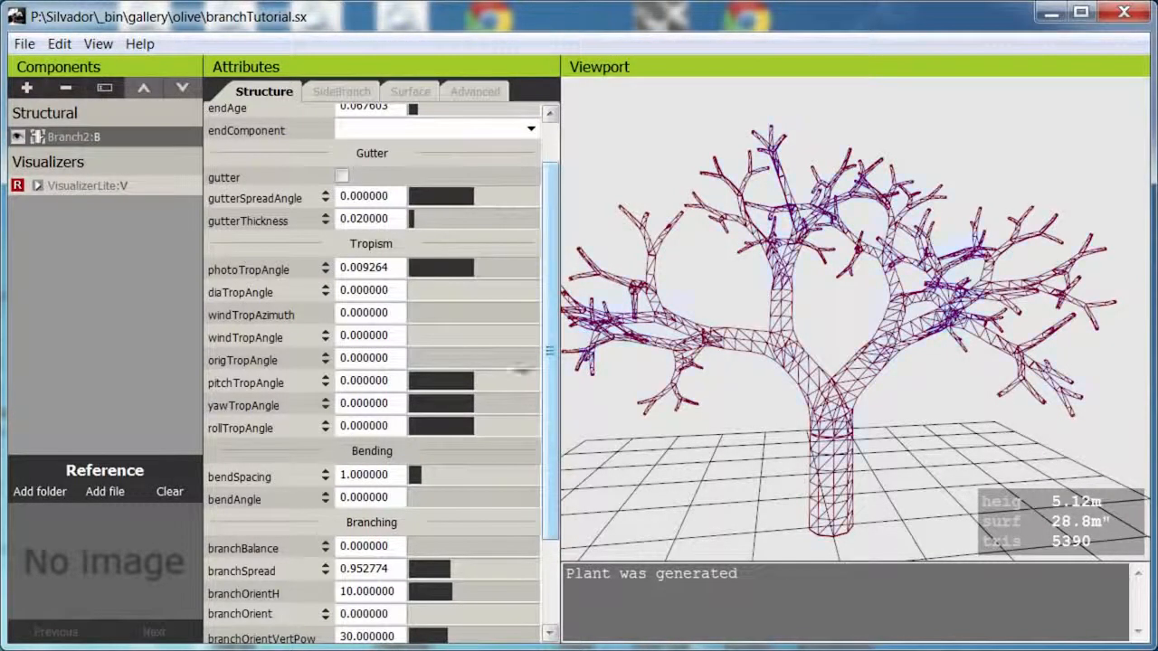
{"action": "left_click", "coordinate": [284, 272]}
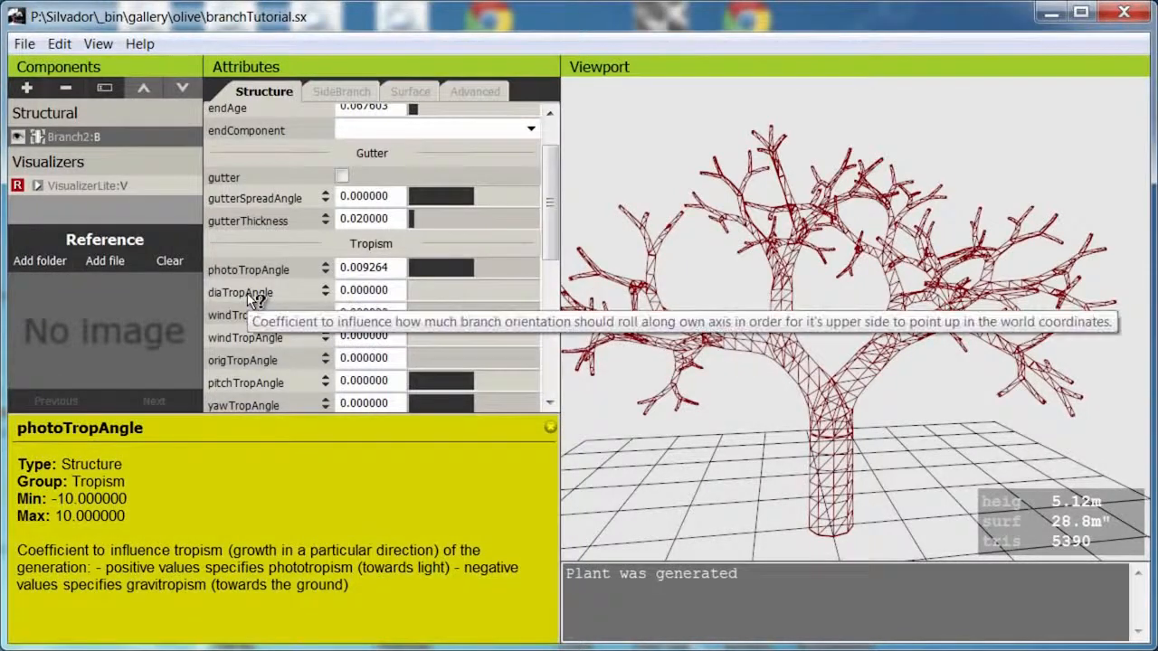
{"action": "left_click", "coordinate": [243, 293]}
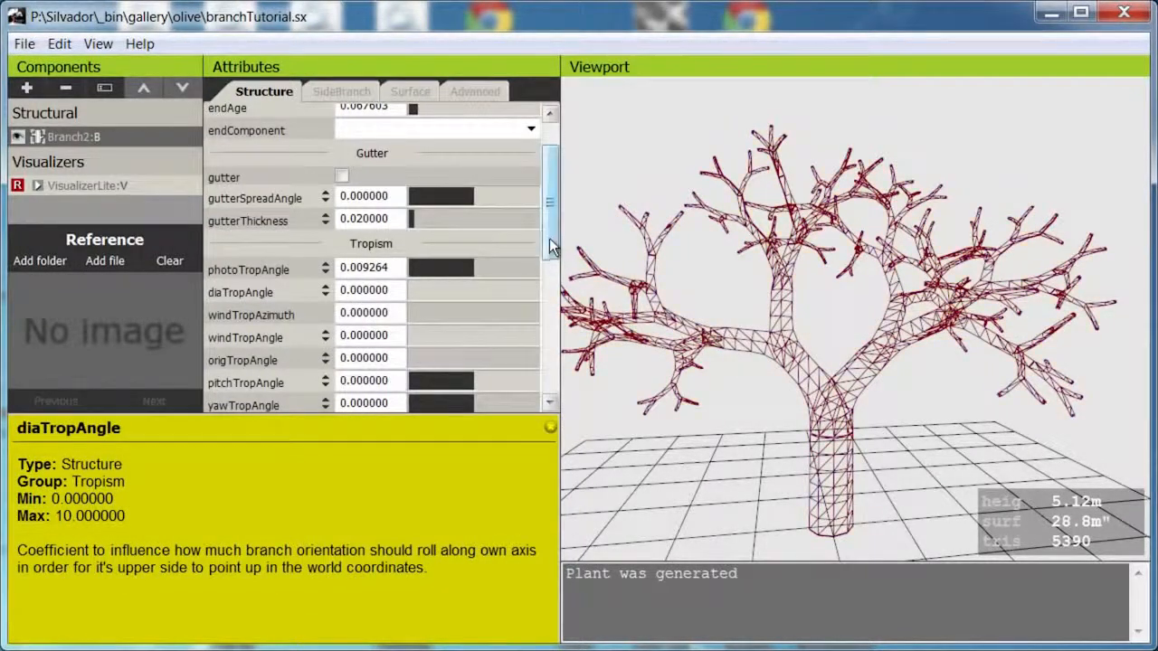
{"action": "left_click_drag", "start_coordinate": [549, 240], "coordinate": [549, 254]}
{"action": "left_click", "coordinate": [301, 326]}
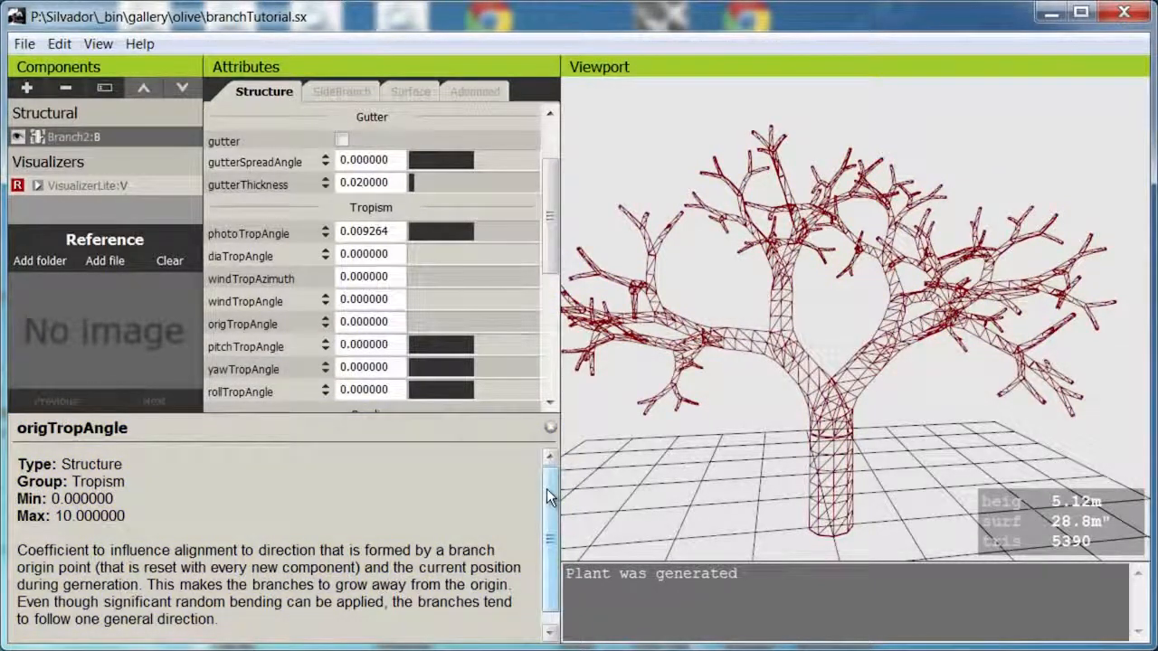
{"action": "left_click", "coordinate": [550, 427]}
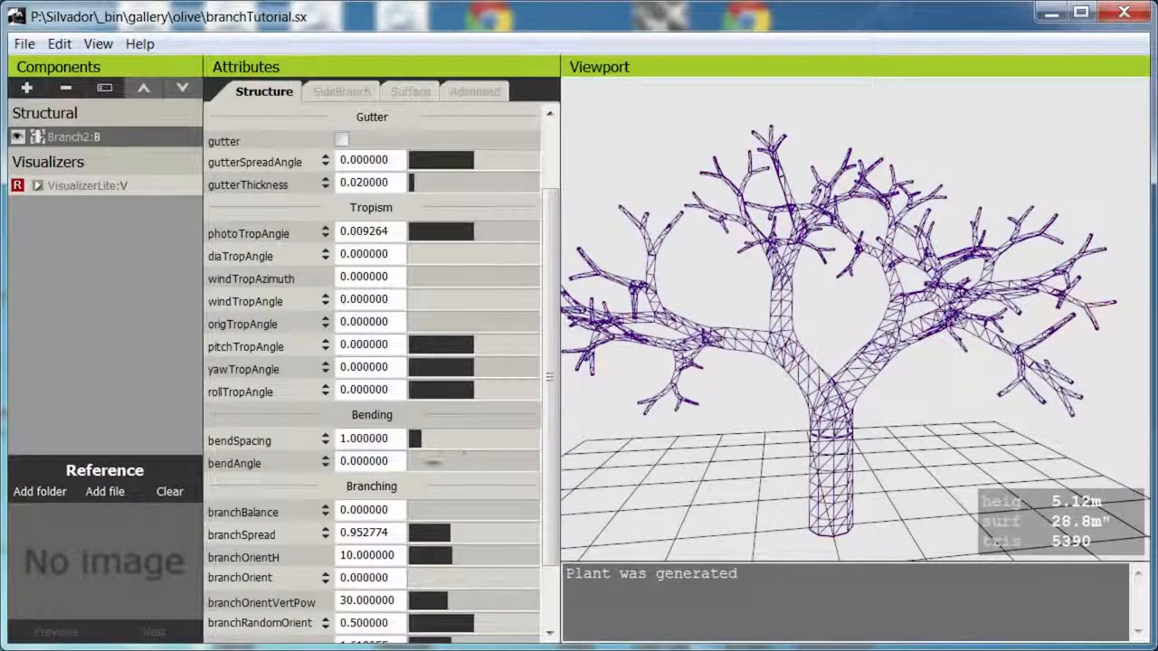
Try bending the branches with a bendSpacing of 0.175923 and a bendAngle of 0.907409.
{"action": "mouse_move", "coordinate": [430, 466]}
{"action": "left_mouse_down"}
{"action": "mouse_move", "coordinate": [418, 465]}
{"action": "mouse_move", "coordinate": [437, 465]}
{"action": "left_mouse_up"}
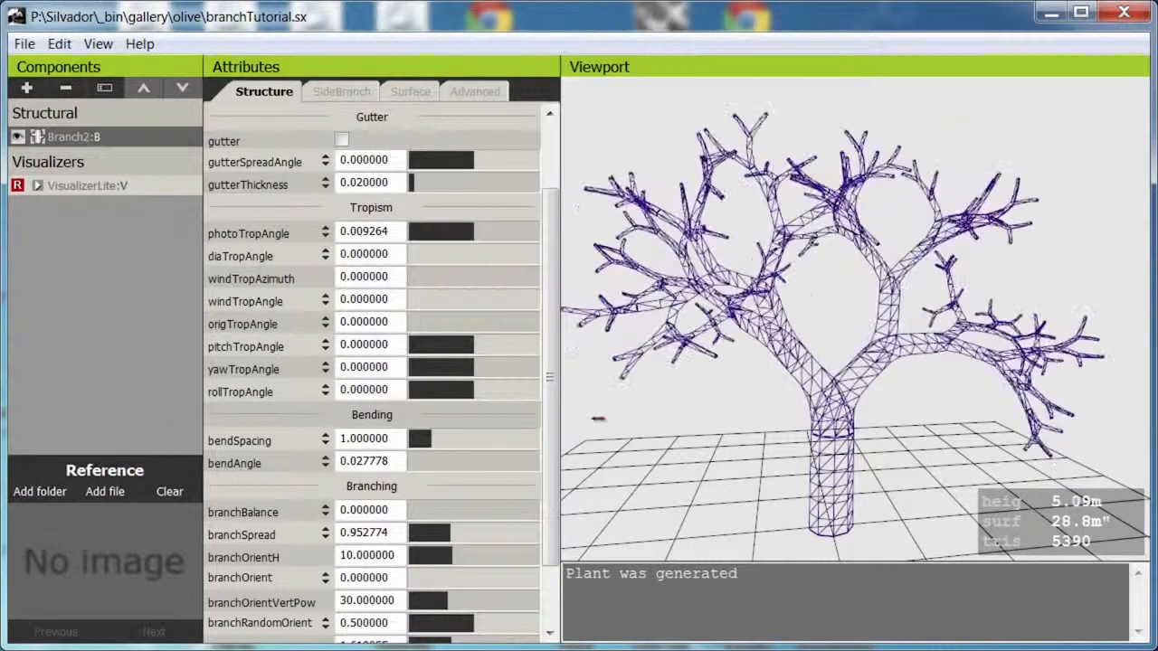
{"action": "left_click_drag", "start_coordinate": [451, 438], "coordinate": [479, 439]}
{"action": "left_click_drag", "start_coordinate": [513, 513], "coordinate": [253, 584]}
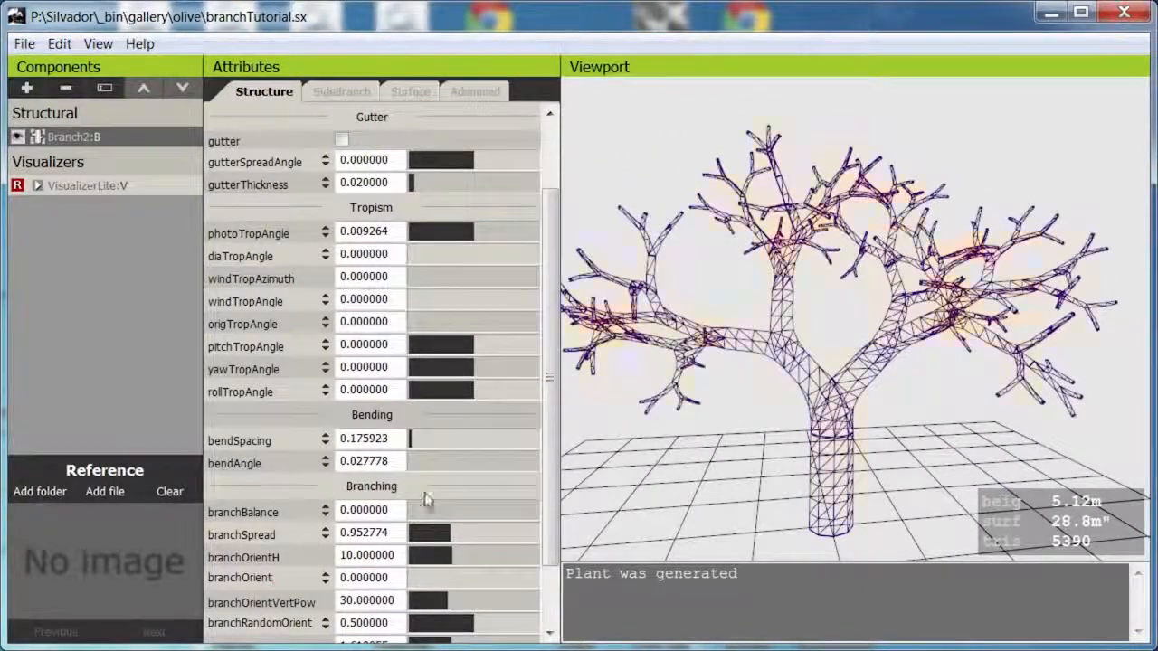
{"action": "left_click_drag", "start_coordinate": [440, 468], "coordinate": [609, 470]}
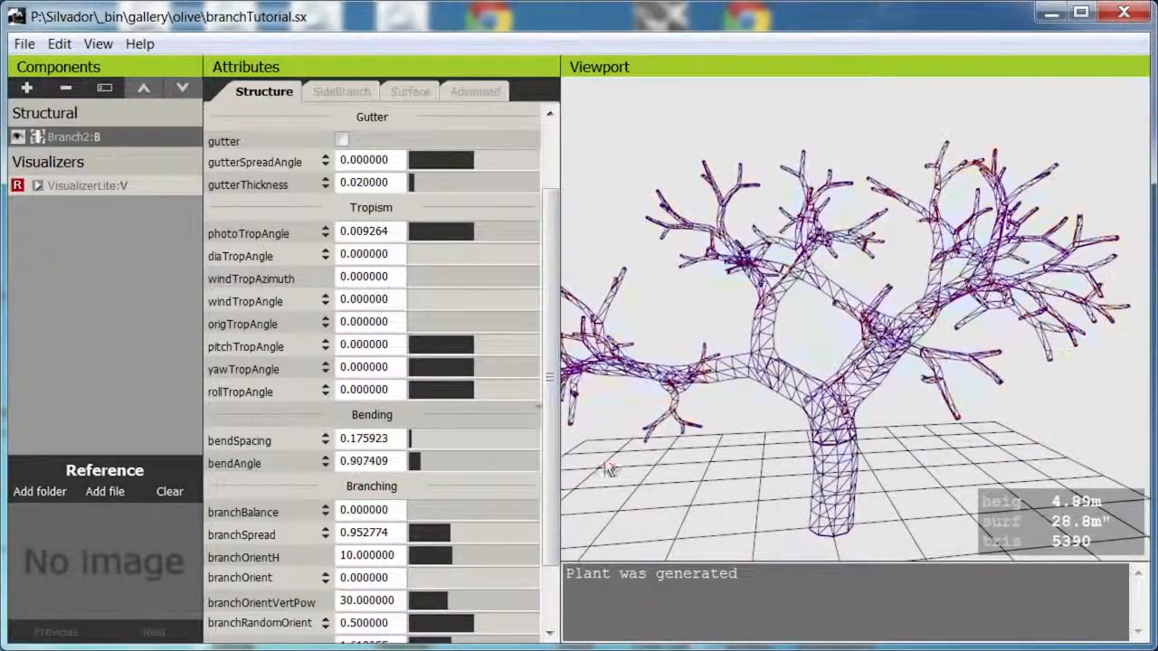
Try stronger bending with a bendSpacing of 0.375006 and a bendAngle of 1.814820.
{"action": "left_click_drag", "start_coordinate": [473, 440], "coordinate": [663, 471]}
{"action": "middle_click_drag", "start_coordinate": [858, 369], "coordinate": [818, 383]}
{"action": "left_click_drag", "start_coordinate": [447, 467], "coordinate": [414, 462]}
{"action": "middle_click_drag", "start_coordinate": [941, 402], "coordinate": [902, 392]}
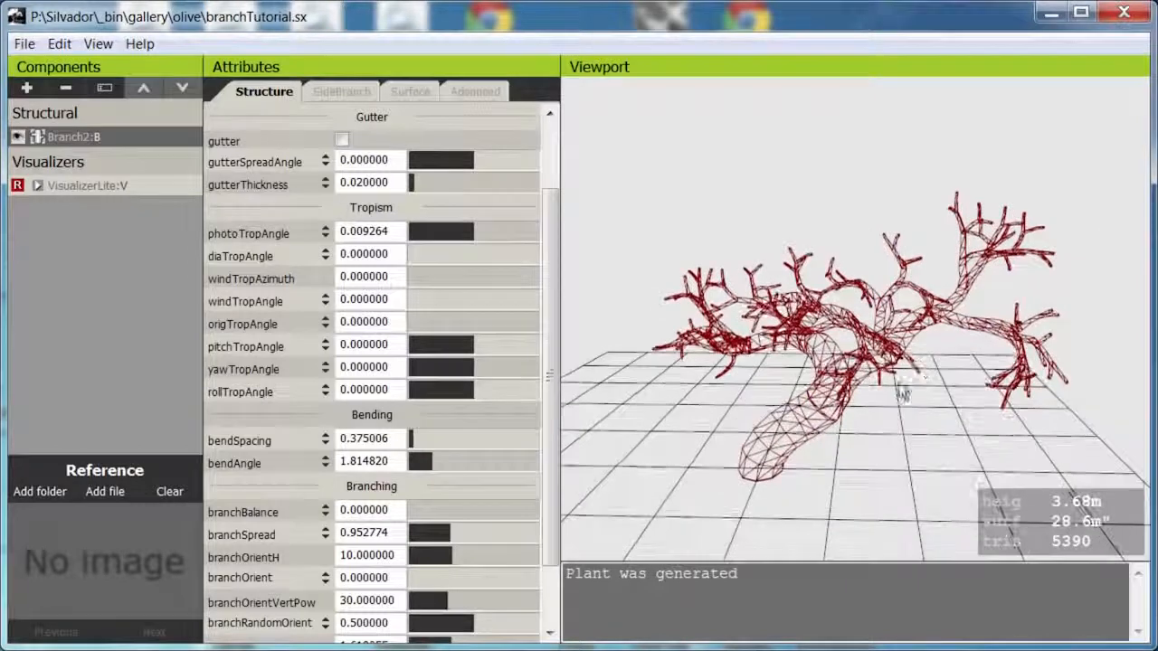
Reduce bendAngle to 0.481491 and bendSpacing to 0.277782.
{"action": "left_click_drag", "start_coordinate": [465, 468], "coordinate": [230, 577]}
{"action": "left_click_drag", "start_coordinate": [179, 595], "coordinate": [207, 589]}
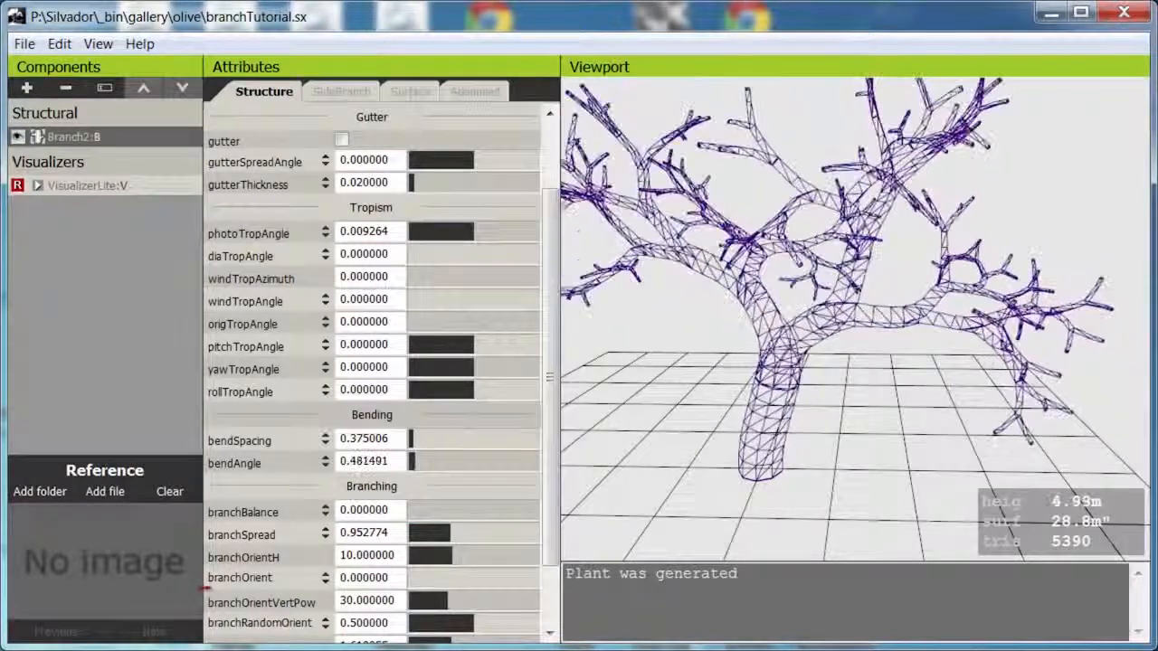
{"action": "left_click_drag", "start_coordinate": [476, 443], "coordinate": [450, 455]}
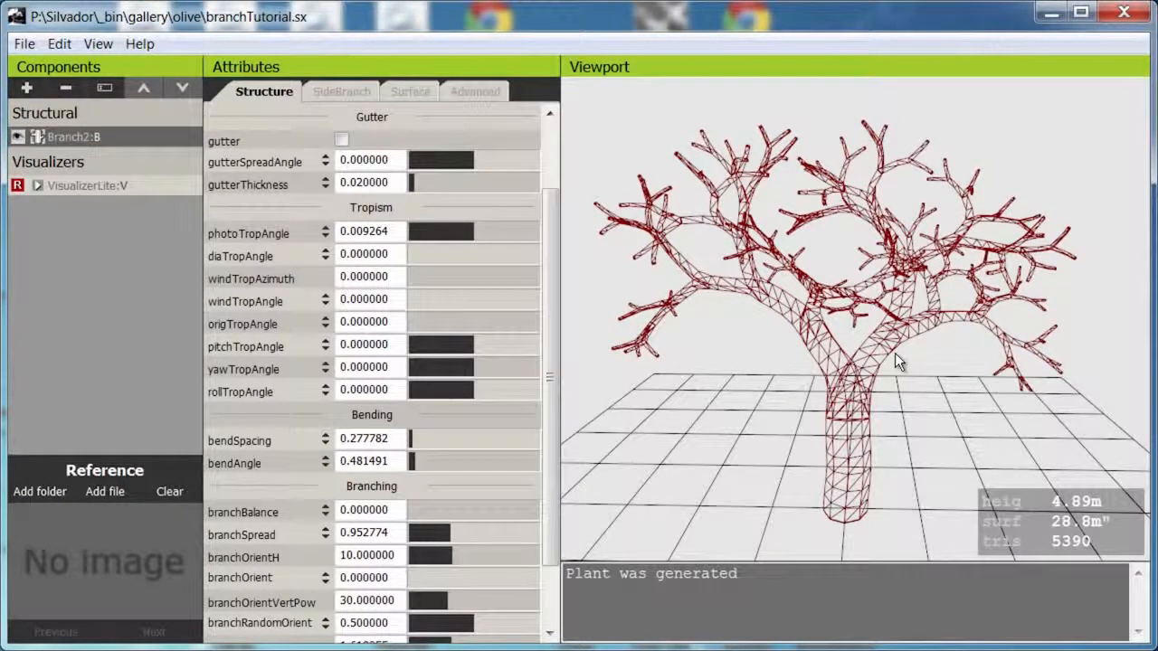
Lower the branch's endAge to 0.001 so that the tree generates its fine twigs.
{"action": "scroll", "coordinate": [894, 353], "scroll_direction": "down", "scroll_amount": 3}
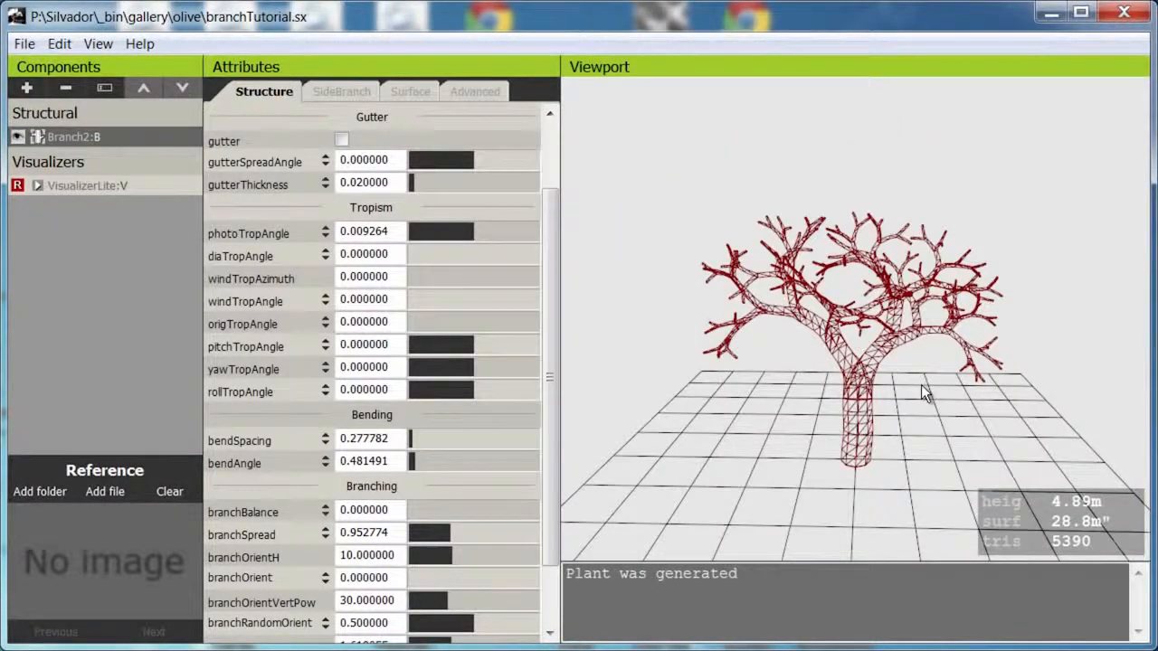
{"action": "left_click_drag", "start_coordinate": [549, 296], "coordinate": [550, 232]}
{"action": "left_click_drag", "start_coordinate": [444, 171], "coordinate": [298, 202]}
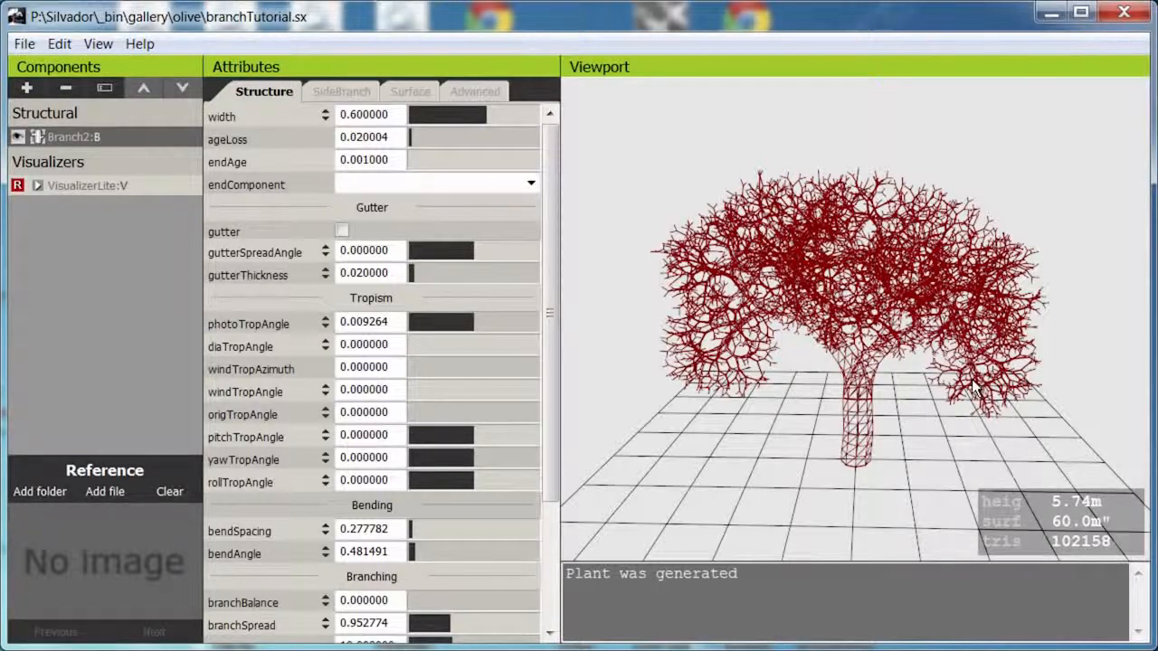
Start a new plant from the spruce template in place of the current tree.
{"action": "left_click", "coordinate": [30, 45]}
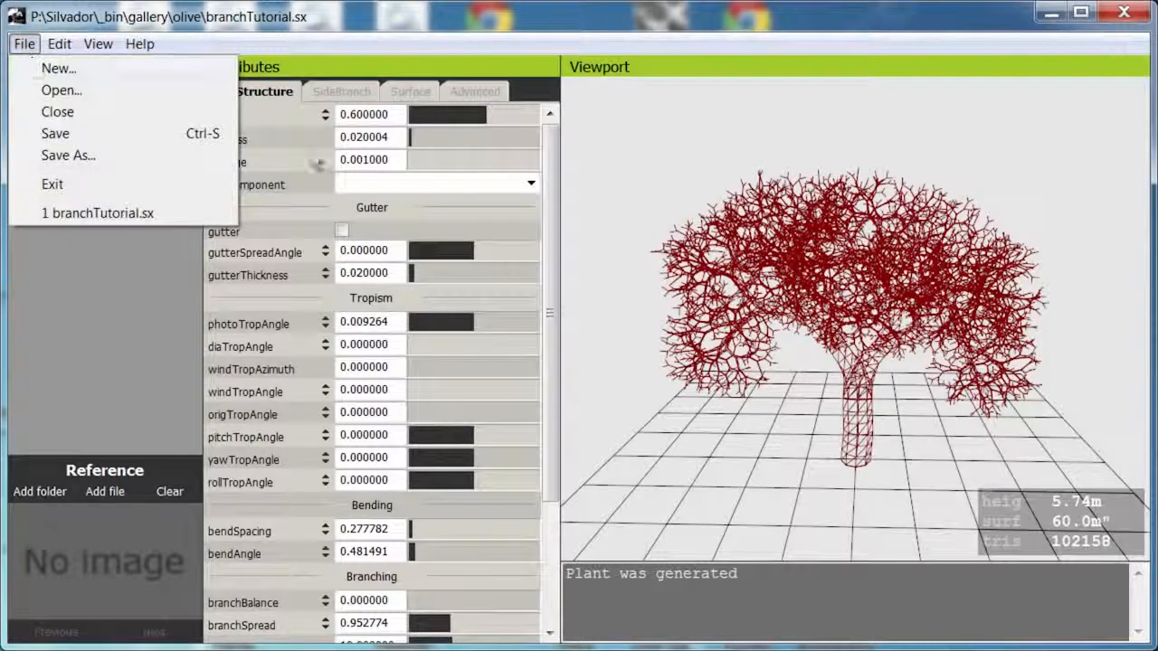
{"action": "left_click", "coordinate": [58, 69]}
{"action": "left_click_drag", "start_coordinate": [797, 262], "coordinate": [787, 455]}
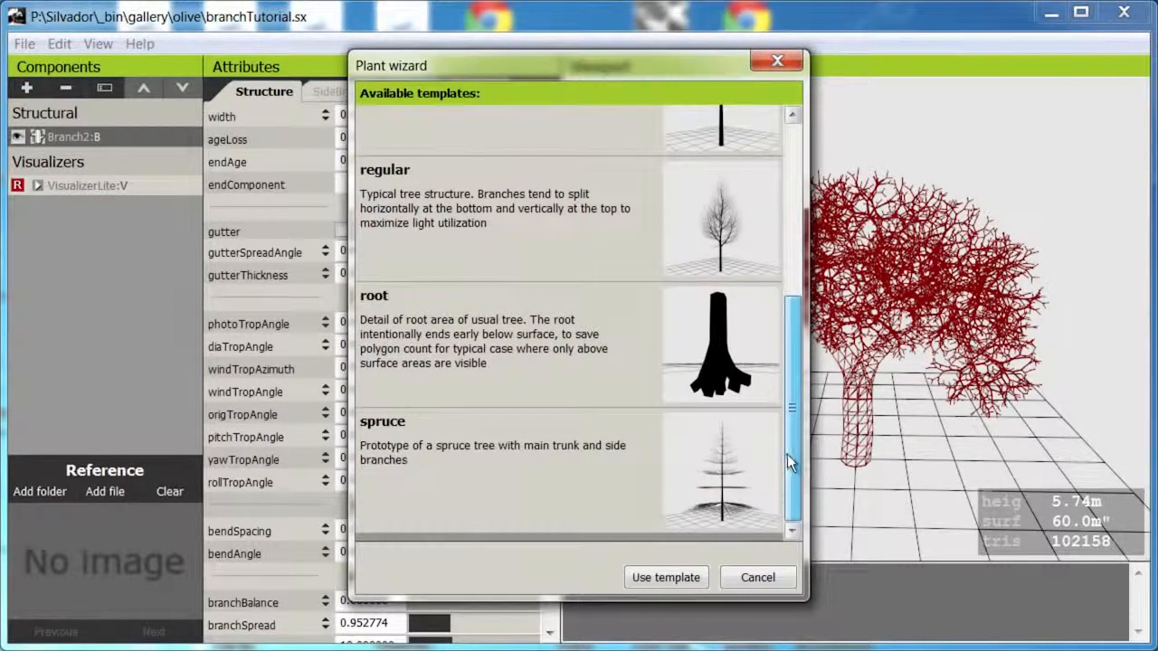
{"action": "left_click", "coordinate": [570, 455]}
{"action": "left_click", "coordinate": [666, 577]}
{"action": "left_click", "coordinate": [740, 548]}
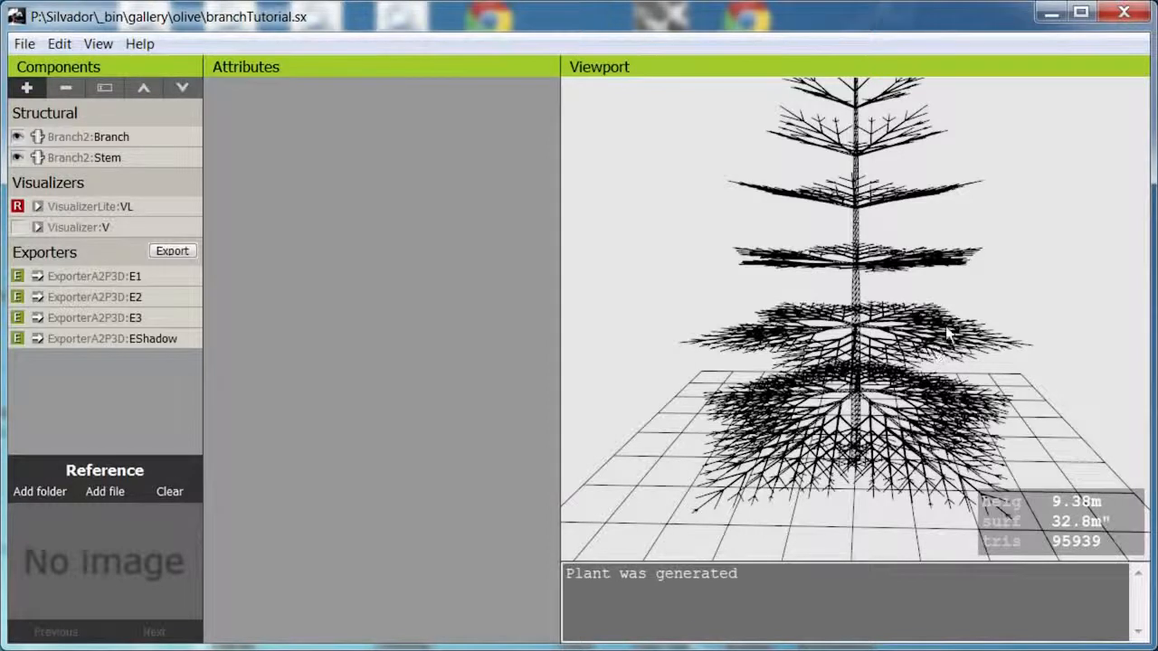
For the Stem component, try a second sideSpacing value of 0.324073, then widen it to 2.236109.
{"action": "left_click_drag", "start_coordinate": [946, 334], "coordinate": [941, 389]}
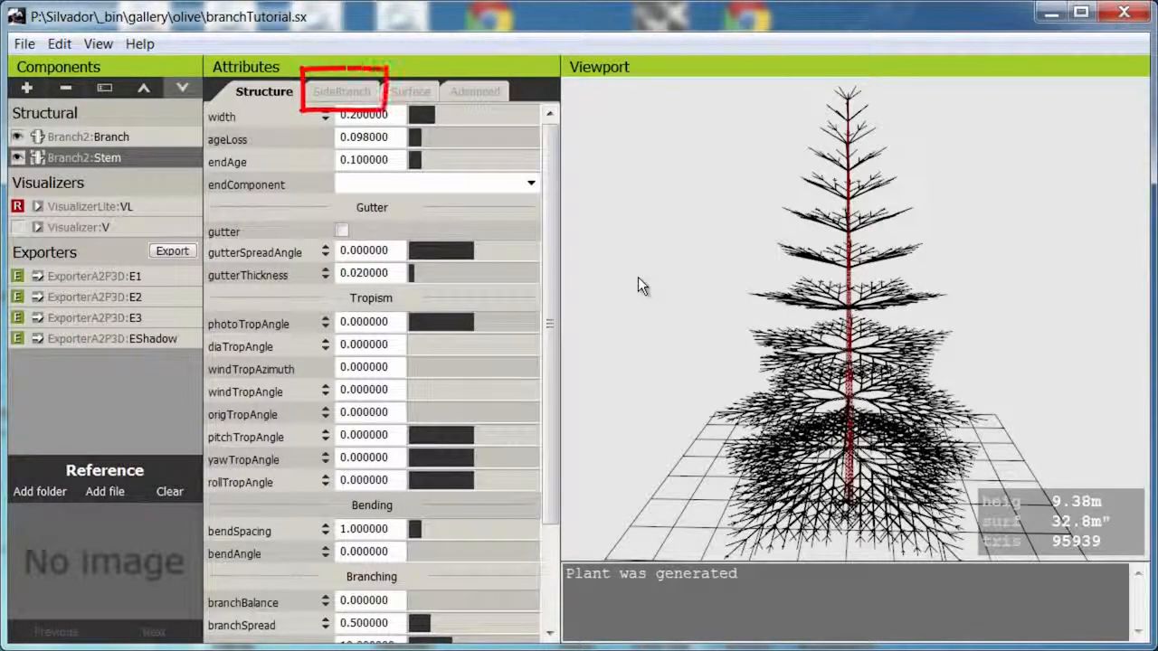
{"action": "left_click", "coordinate": [332, 92]}
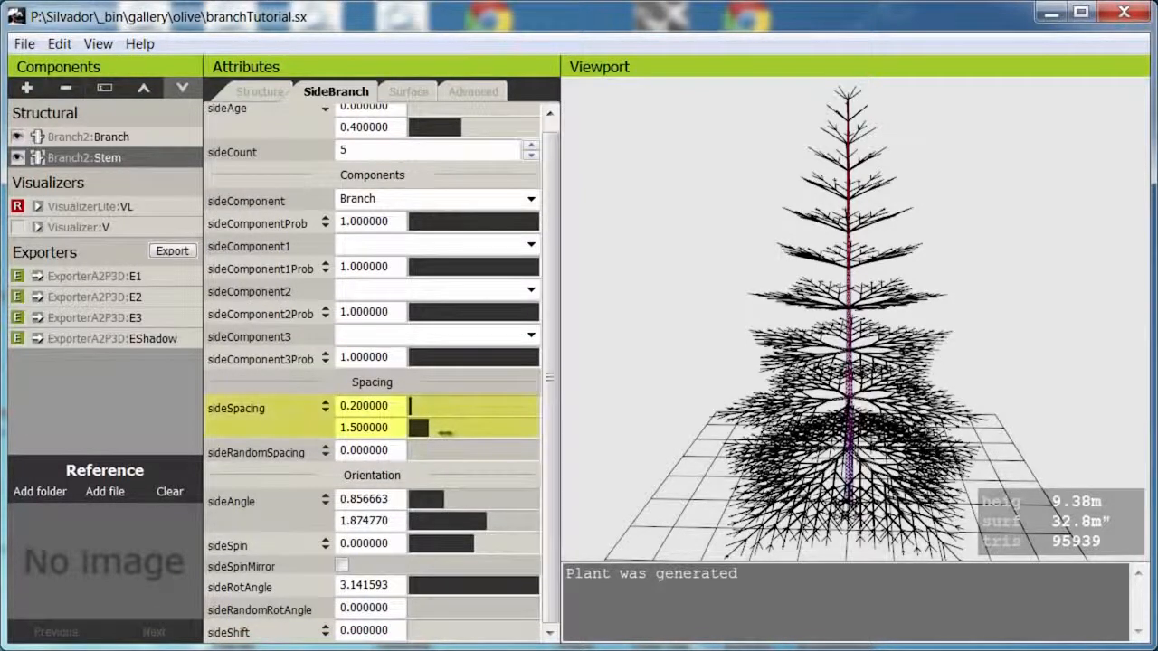
{"action": "left_click_drag", "start_coordinate": [445, 433], "coordinate": [220, 501]}
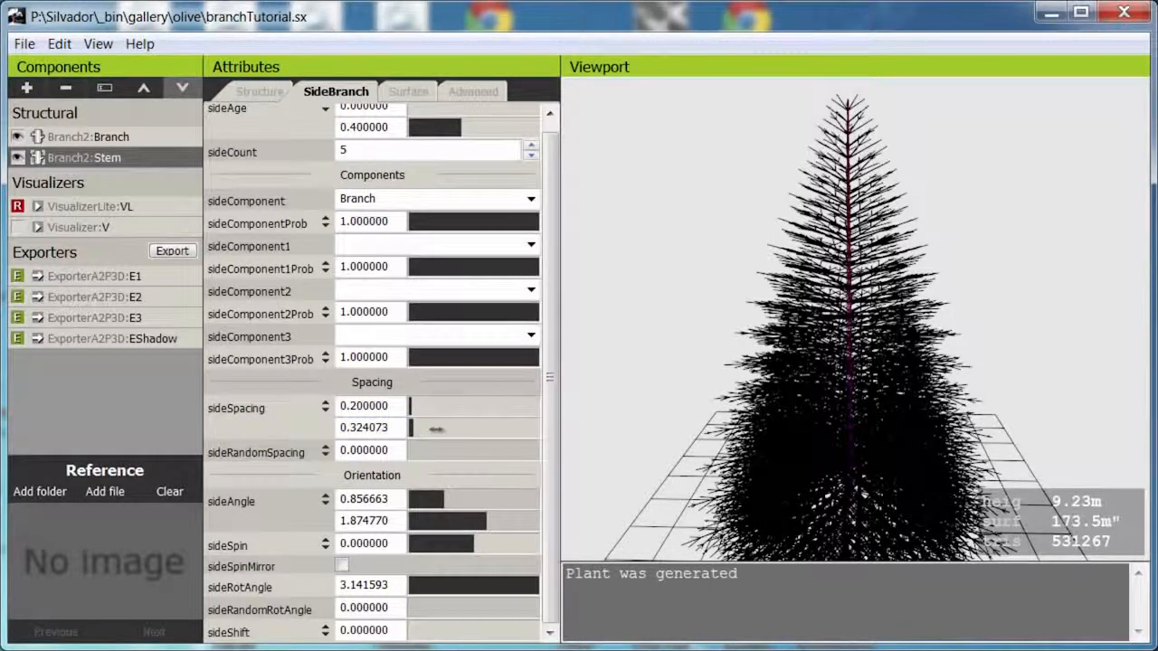
{"action": "left_click", "coordinate": [437, 428]}
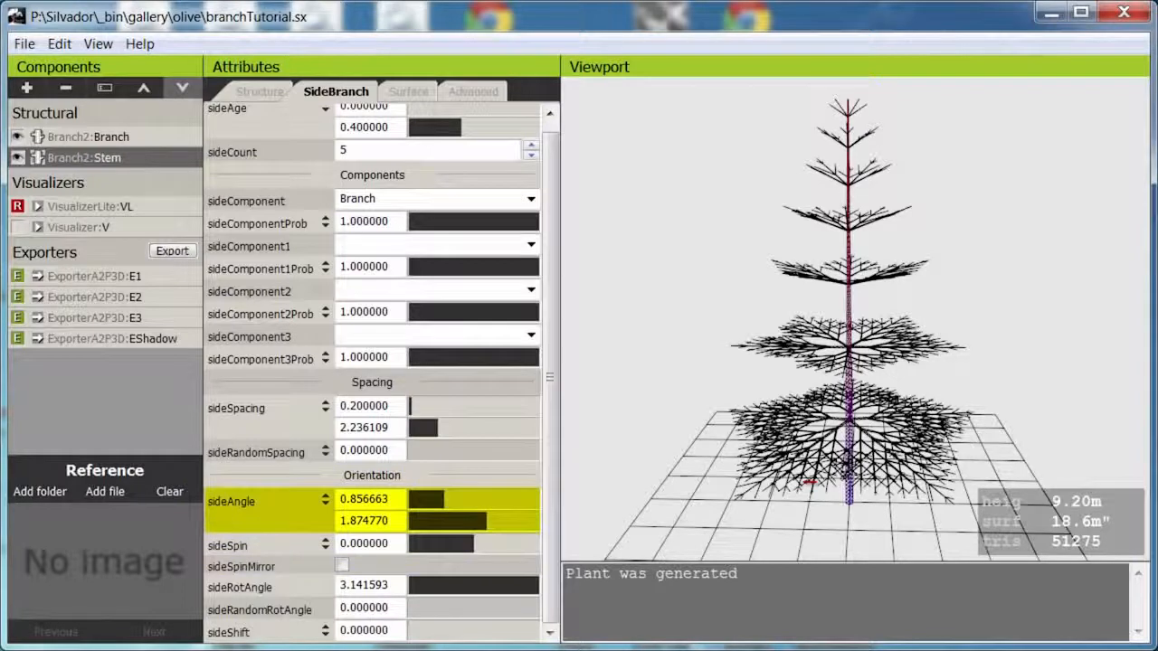
Try a second sideAngle value of 0.386875 on the Stem, then set it to 1.882038.
{"action": "left_click_drag", "start_coordinate": [485, 521], "coordinate": [425, 522]}
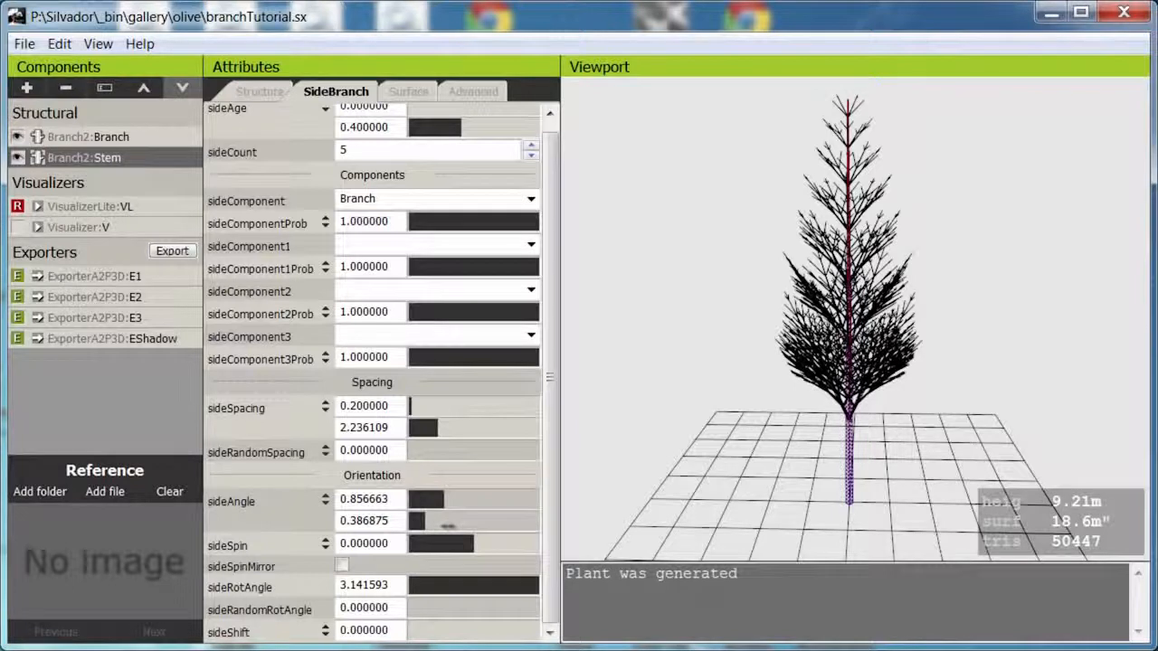
{"action": "left_click", "coordinate": [485, 524]}
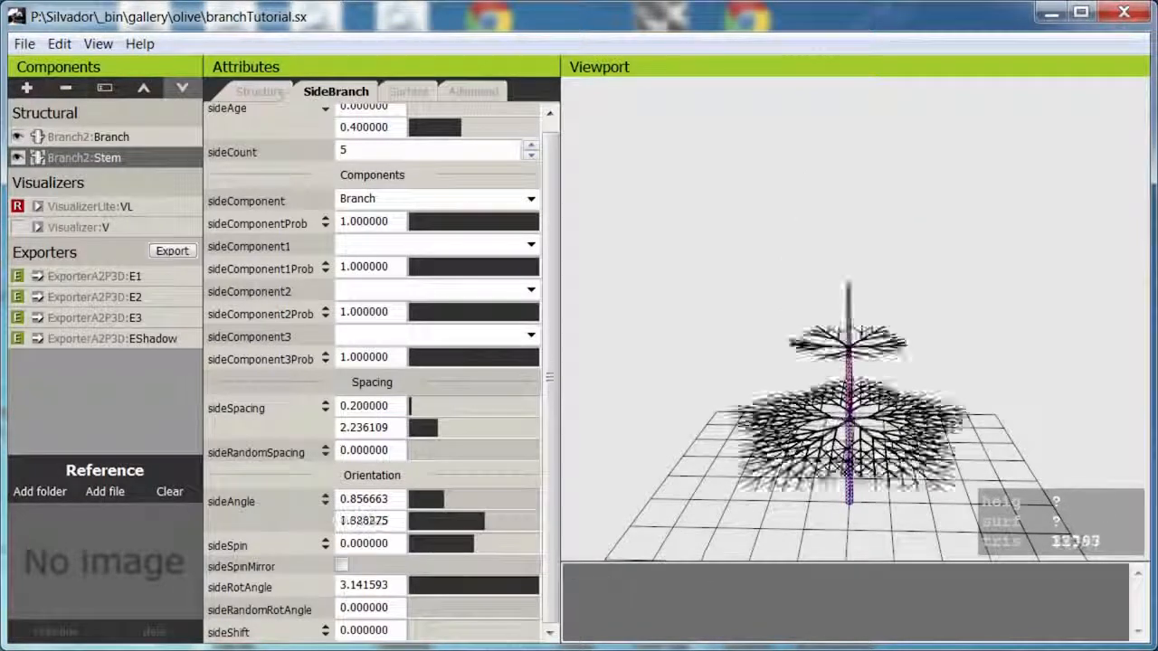
{"action": "left_click_drag", "start_coordinate": [485, 523], "coordinate": [487, 523]}
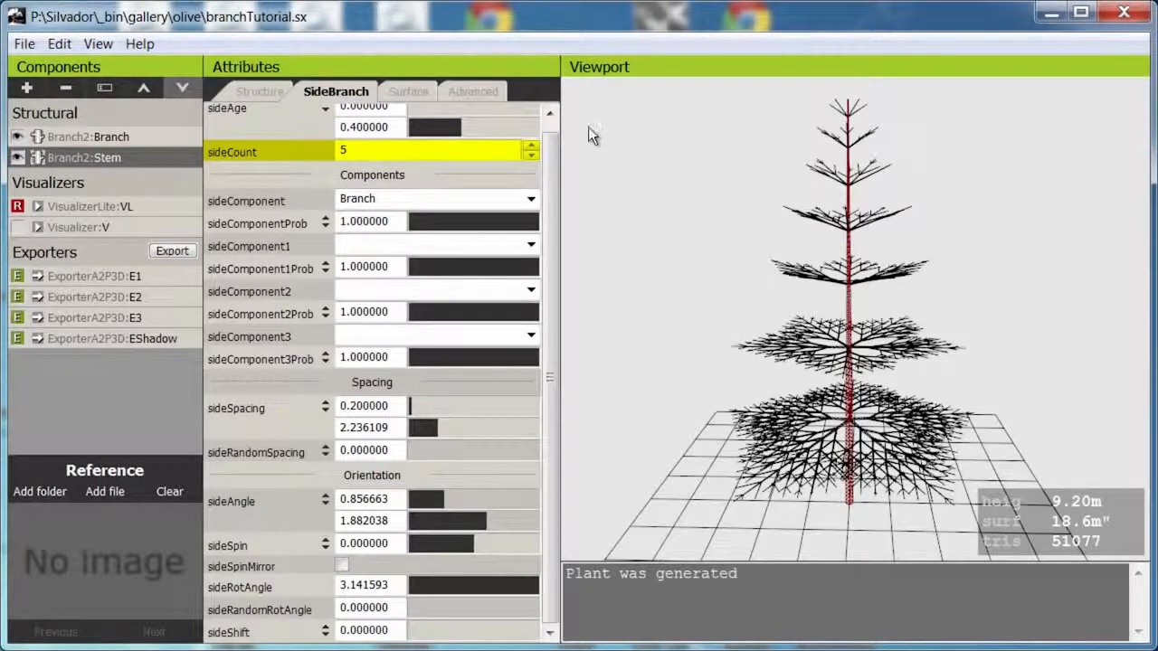
Try lowering the Stem's sideCount to 1.
{"action": "left_click", "coordinate": [531, 156]}
{"action": "left_click", "coordinate": [531, 156]}
{"action": "left_click", "coordinate": [531, 158]}
{"action": "left_click", "coordinate": [531, 158]}
Raise the Stem's sideCount back up to 5.
{"action": "left_click", "coordinate": [532, 148]}
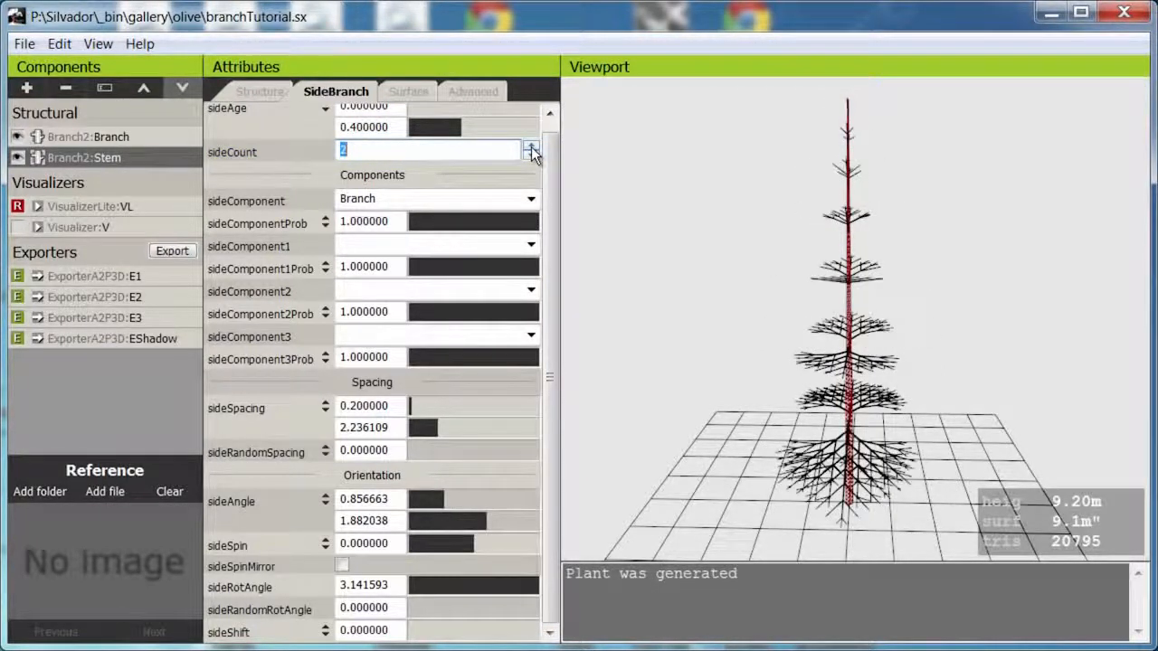
{"action": "left_click", "coordinate": [532, 148]}
{"action": "left_click", "coordinate": [532, 148]}
{"action": "left_click", "coordinate": [532, 149]}
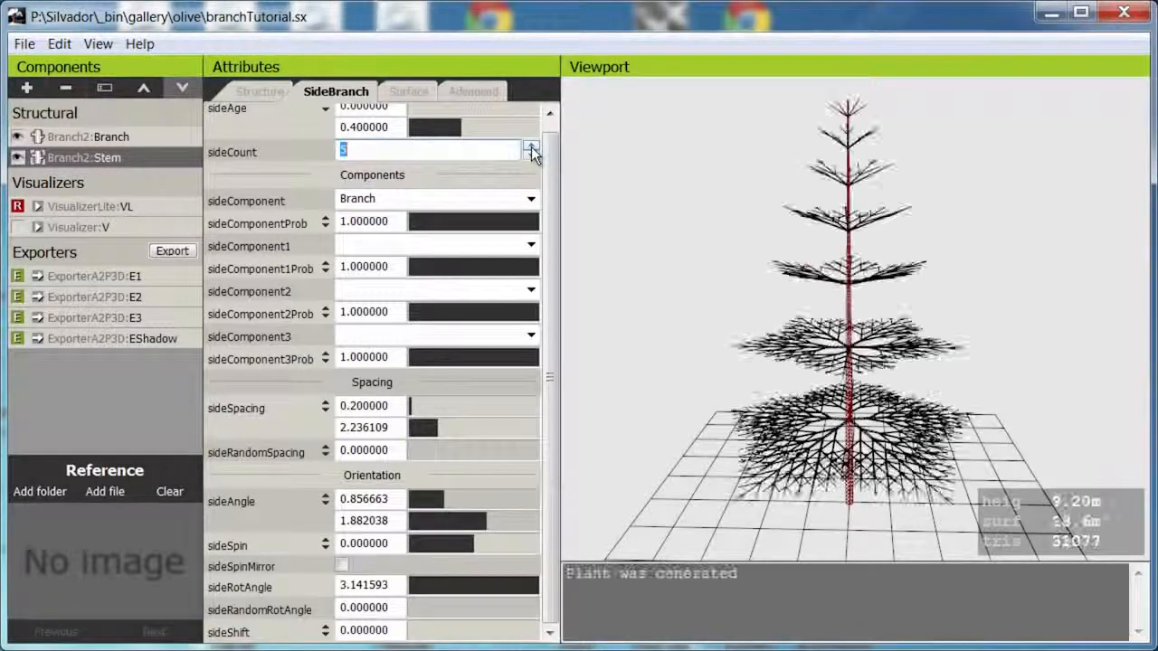